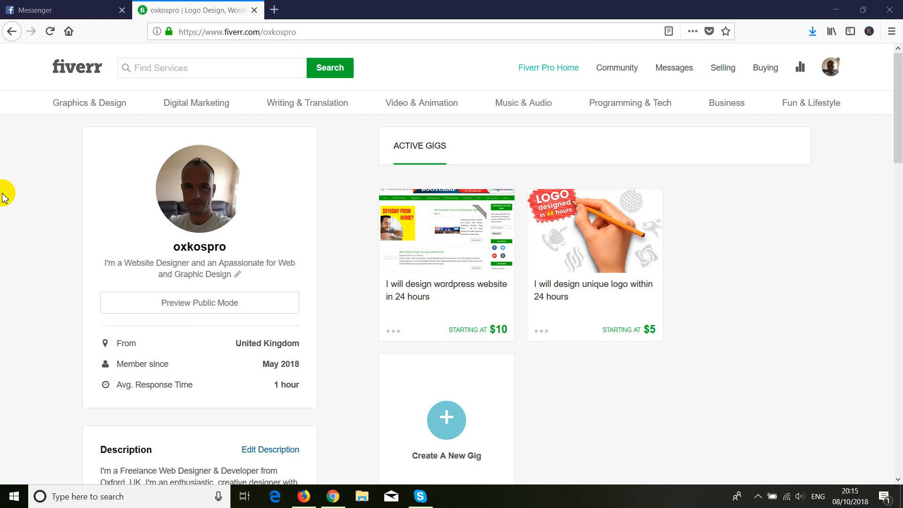
# - Switch to the Chrome window and view the front page of the wethecredit.com site
pyautogui.click(309, 504)
pyautogui.click(333, 496)
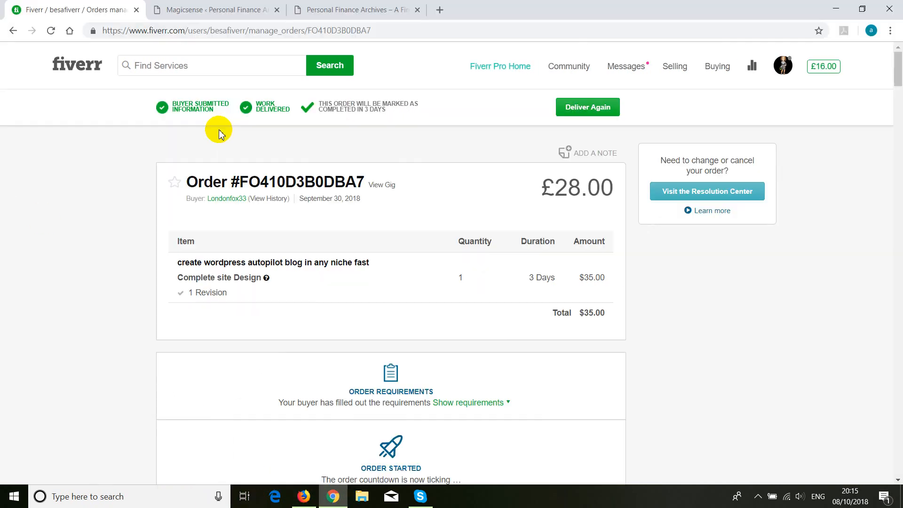
pyautogui.click(329, 9)
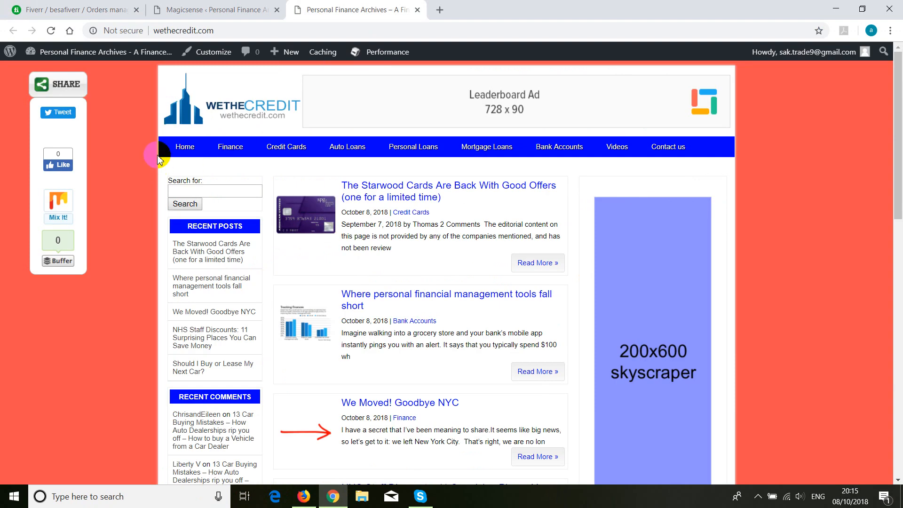
pyautogui.moveTo(897, 88)
pyautogui.mouseDown()
pyautogui.moveTo(898, 134)
pyautogui.moveTo(896, 75)
pyautogui.mouseUp()
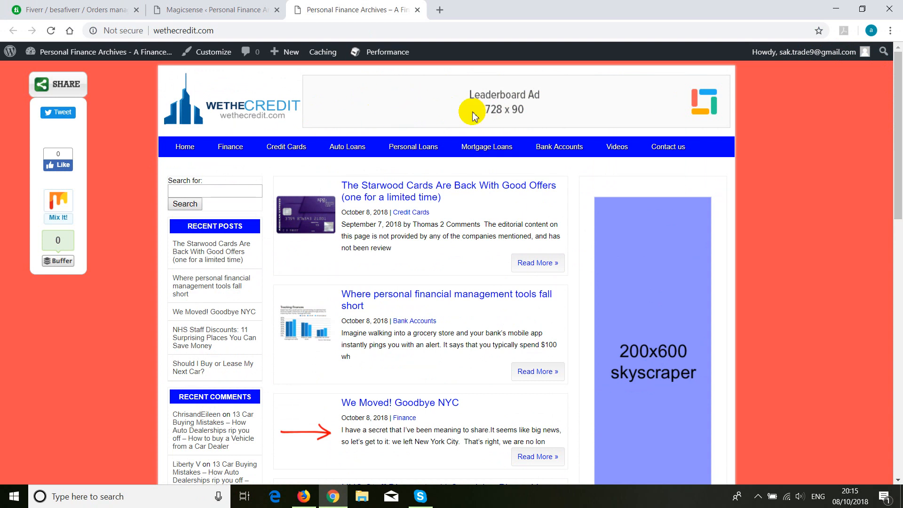
pyautogui.click(899, 105)
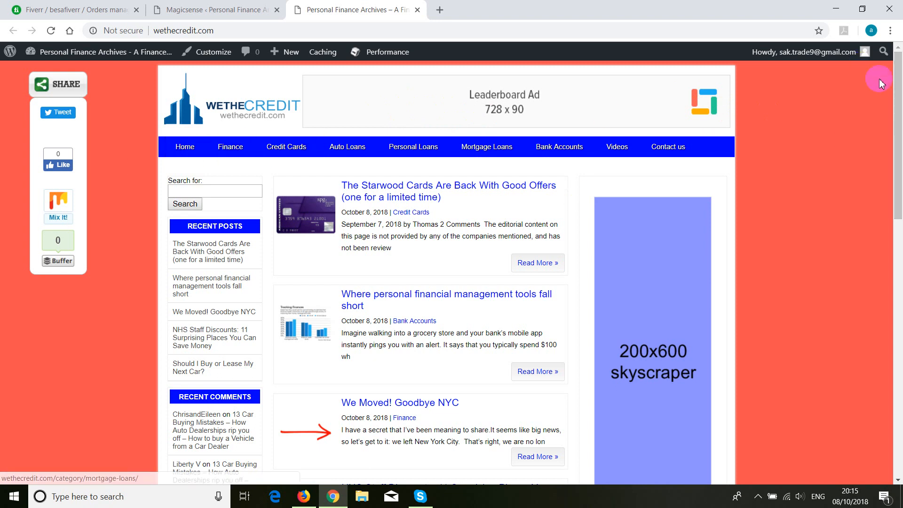
pyautogui.moveTo(899, 81); pyautogui.dragTo(888, 47)
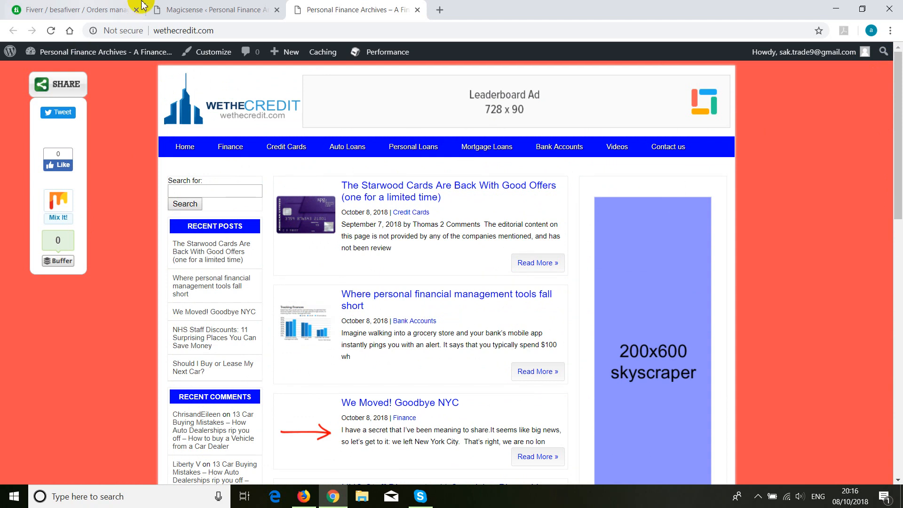
# - Go to the site's WordPress admin and view the list of all posts
pyautogui.click(180, 9)
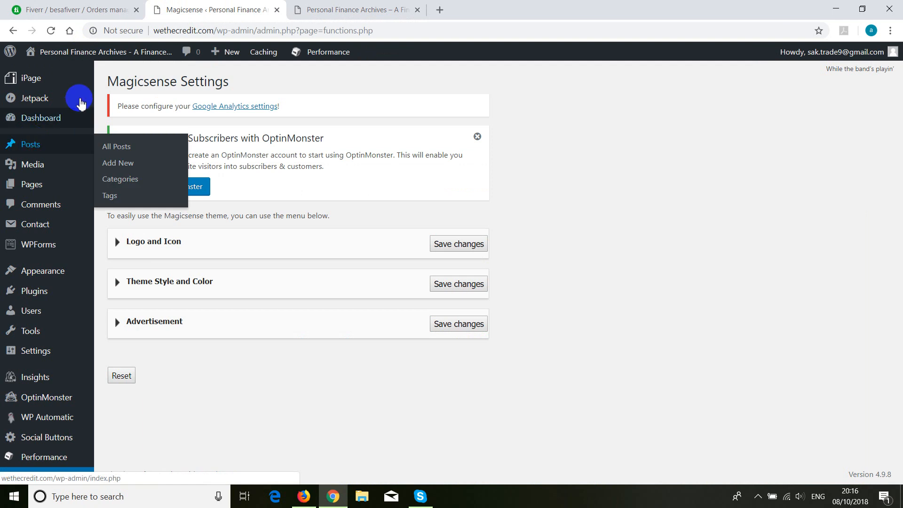
pyautogui.moveTo(105, 94)
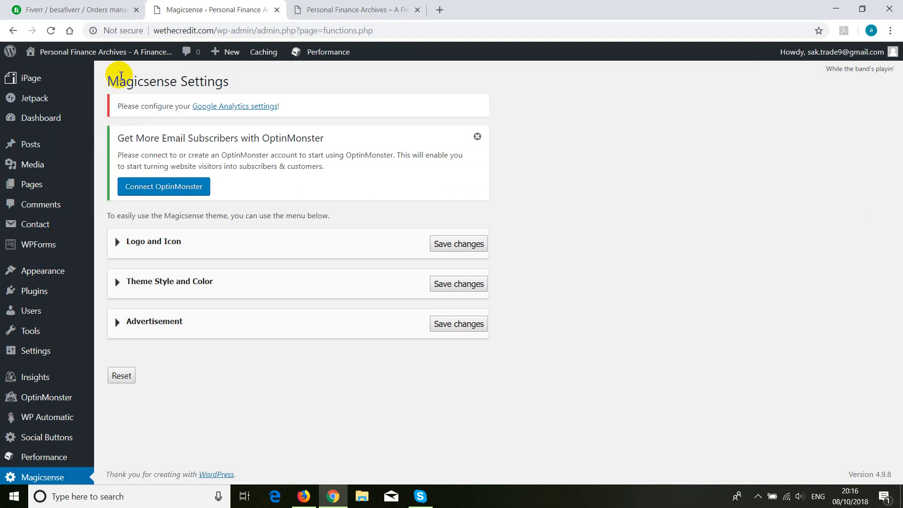
pyautogui.moveTo(33, 146)
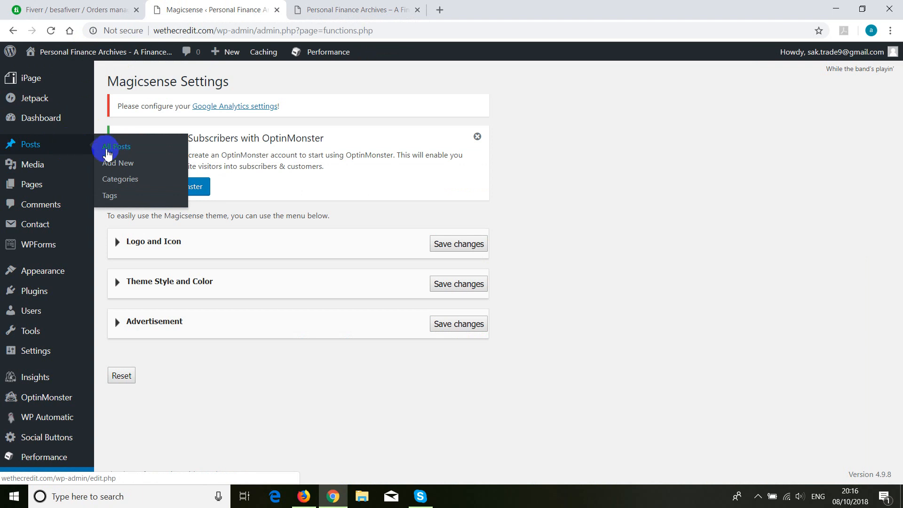
pyautogui.click(108, 151)
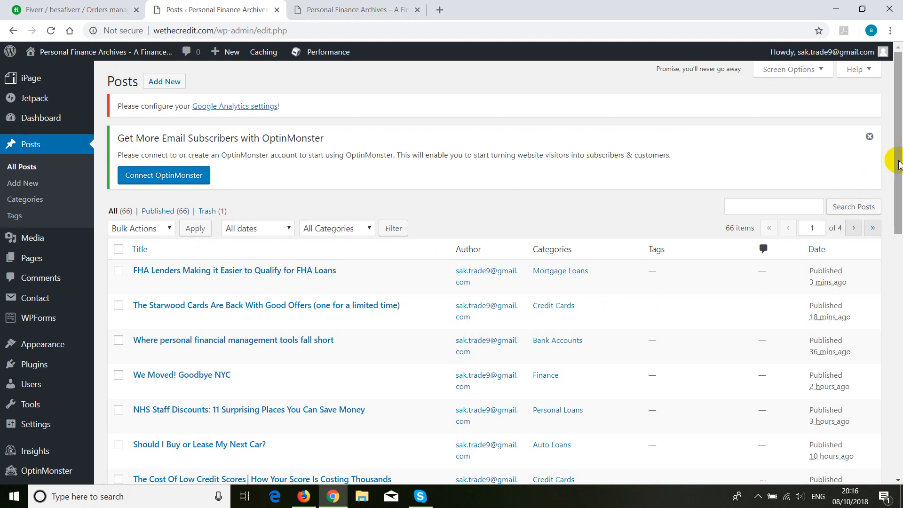
pyautogui.moveTo(898, 165)
pyautogui.mouseDown()
pyautogui.moveTo(898, 373)
pyautogui.moveTo(899, 148)
pyautogui.mouseUp()
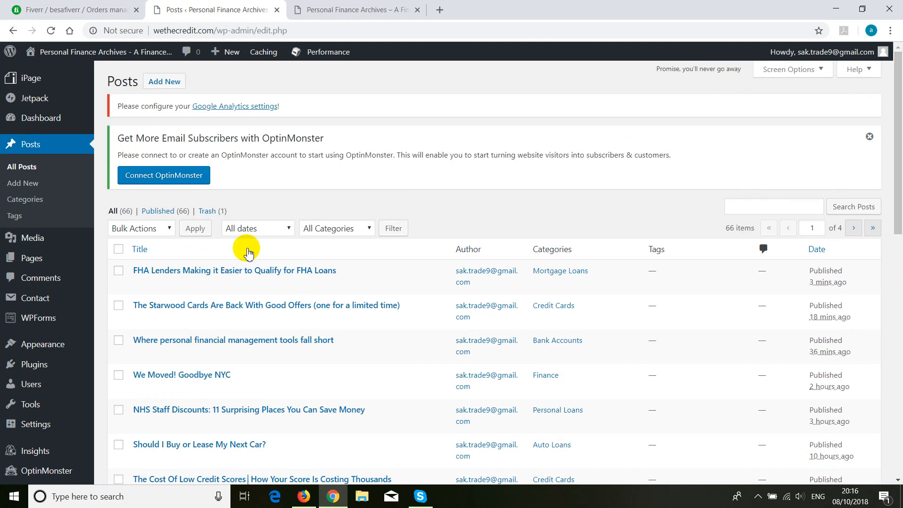
# - Start a new post, switch its editor to Visual mode and assign the Auto Loans category
pyautogui.click(160, 82)
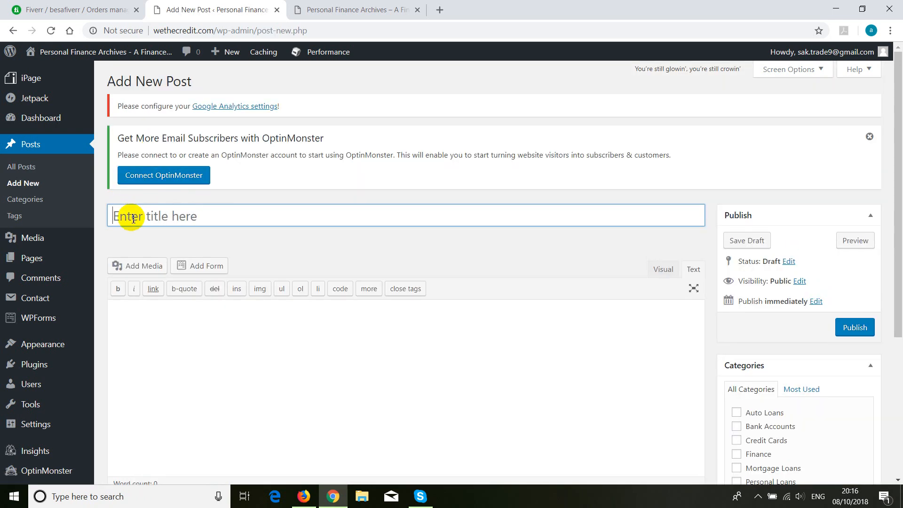
pyautogui.scroll(-1, 254, 224)
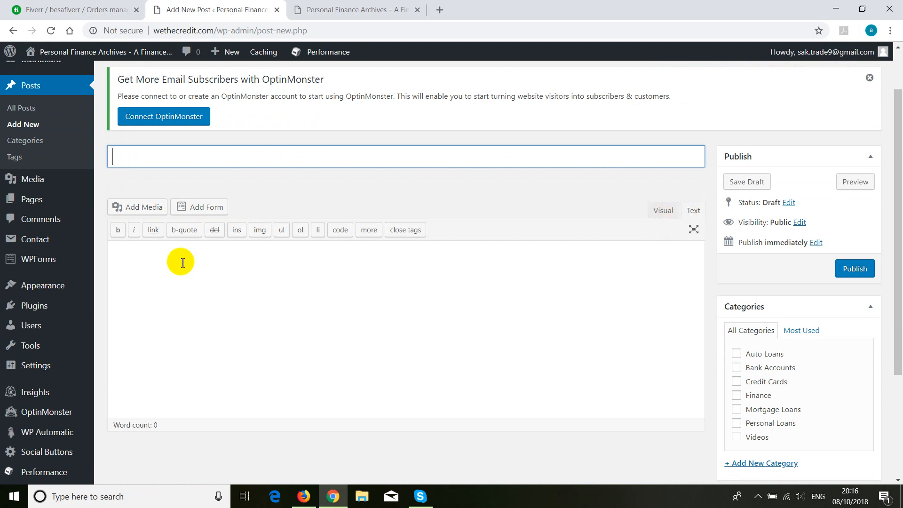
pyautogui.click(155, 262)
pyautogui.rightClick(156, 262)
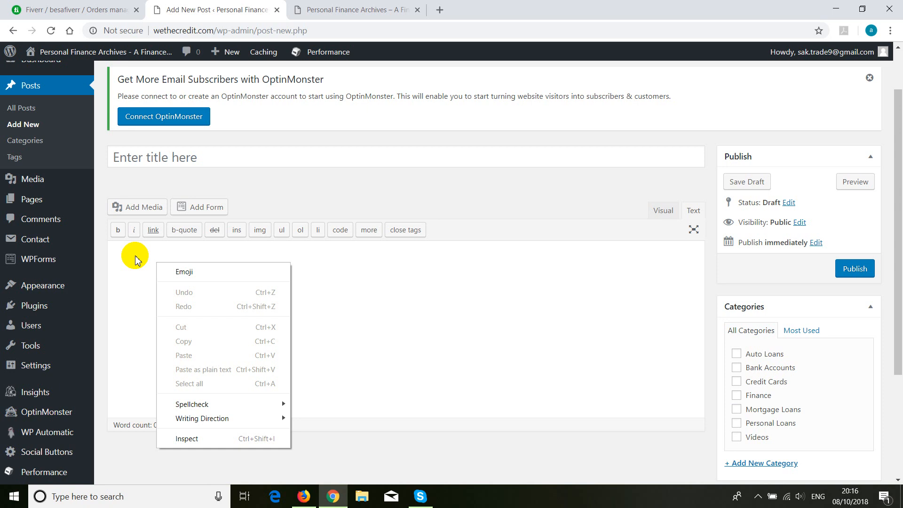
pyautogui.click(662, 212)
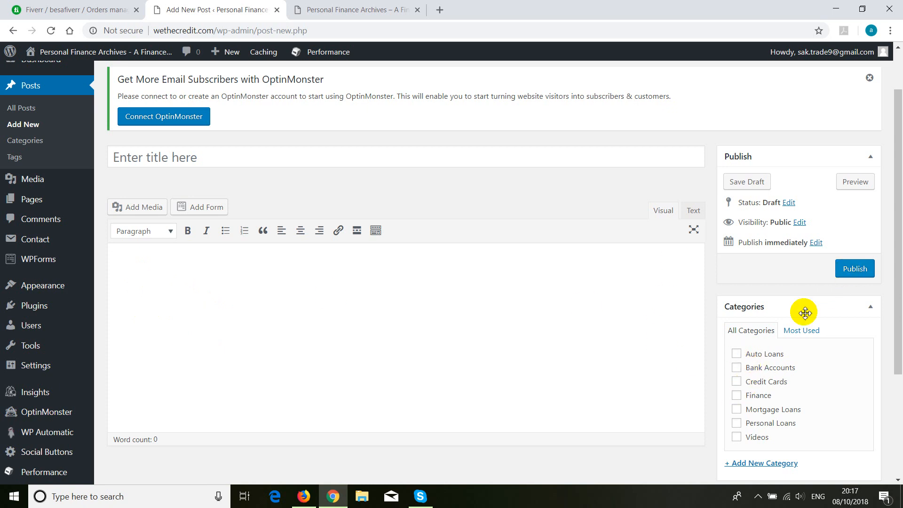
pyautogui.click(736, 354)
pyautogui.click(206, 154)
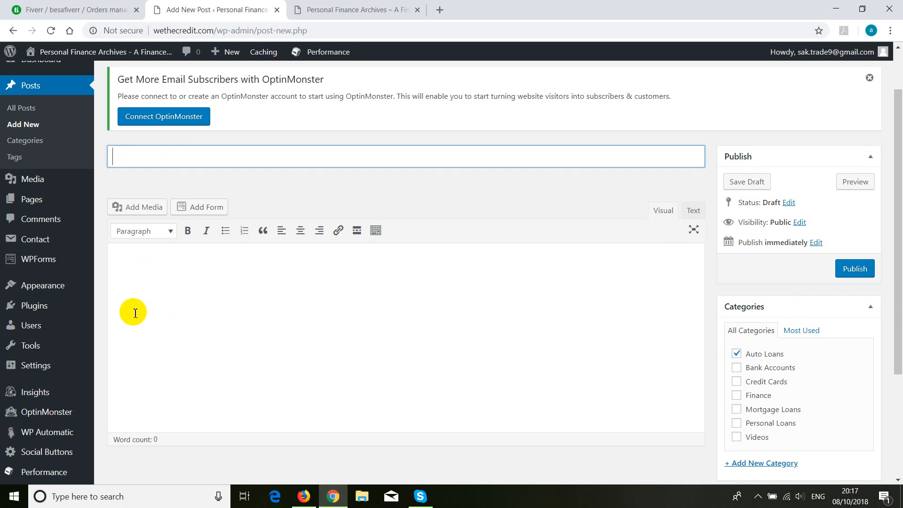
pyautogui.click(133, 306)
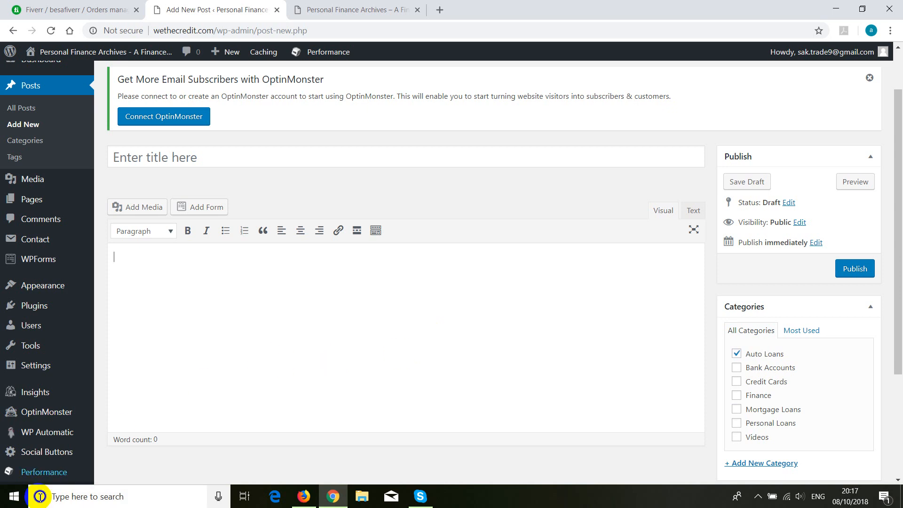
# - Open the list of all WP Automatic campaigns and review their types, feeds, keywords and categories
pyautogui.click(52, 439)
pyautogui.moveTo(52, 438)
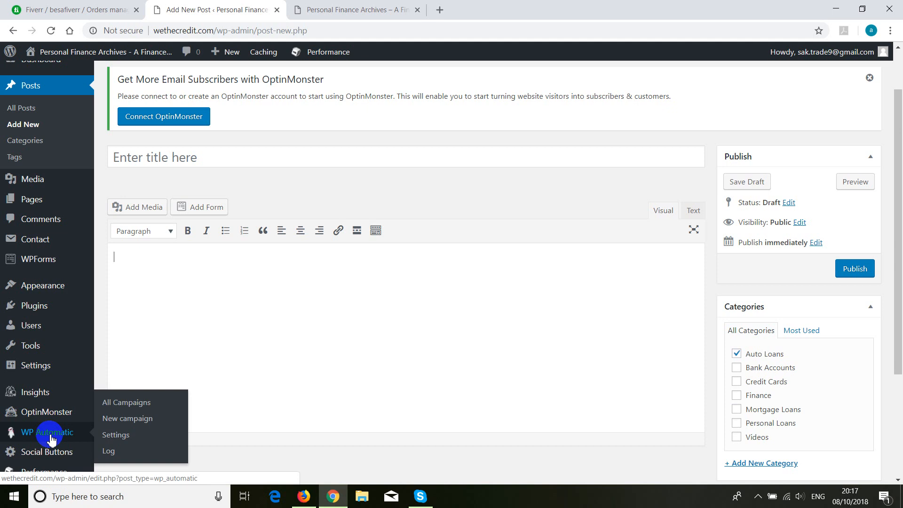
pyautogui.click(127, 403)
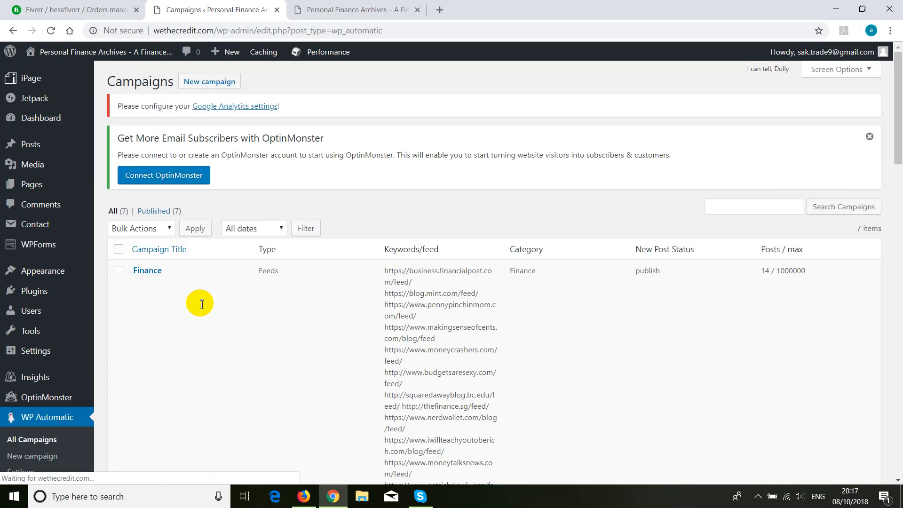
pyautogui.scroll(-15, 188, 311)
pyautogui.scroll(-9, 188, 311)
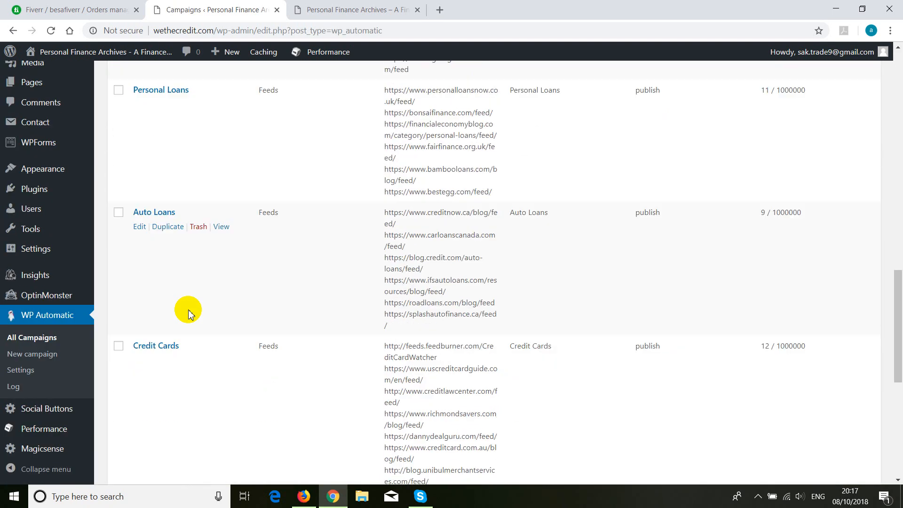
pyautogui.scroll(-5, 189, 314)
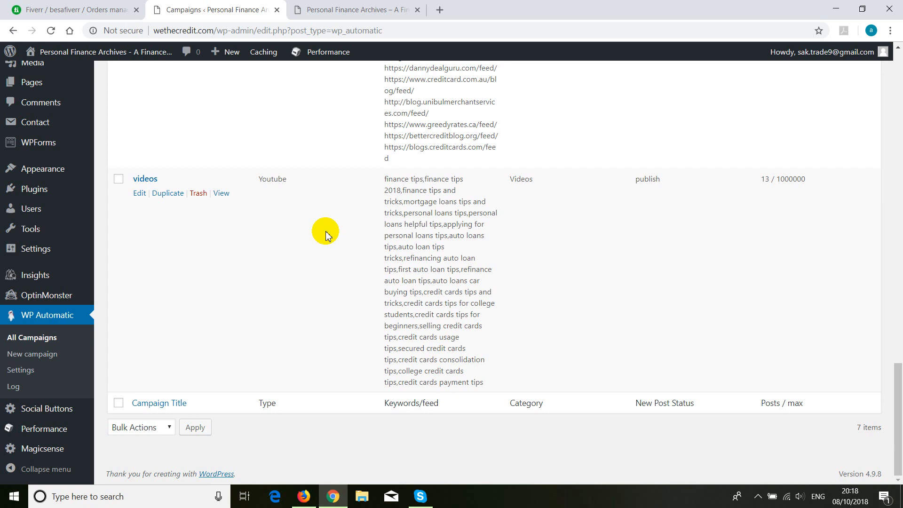
pyautogui.scroll(20, 325, 231)
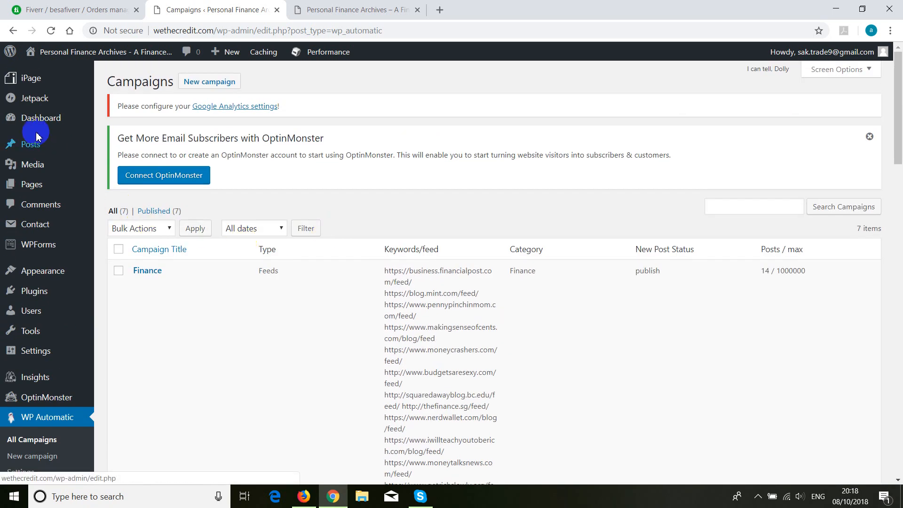
# - Open the post categories and look through the category list
pyautogui.click(111, 180)
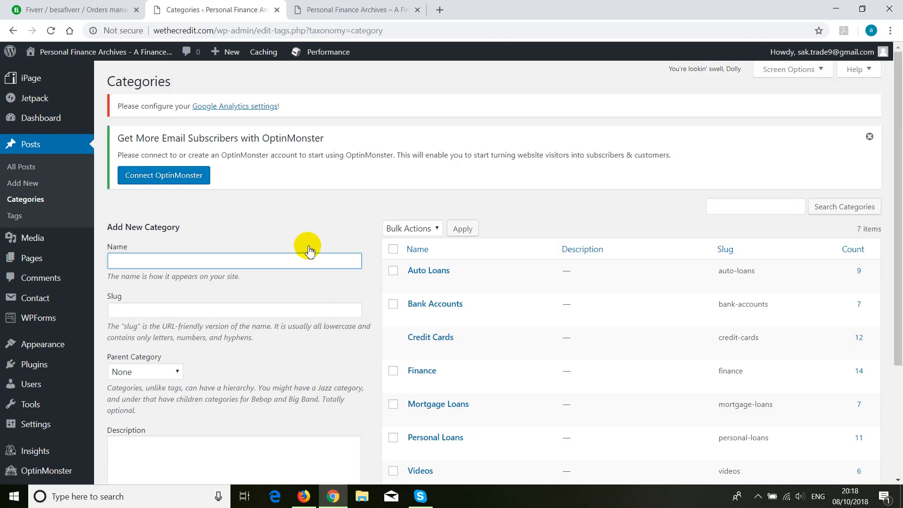
pyautogui.scroll(-3, 304, 245)
pyautogui.scroll(2, 330, 240)
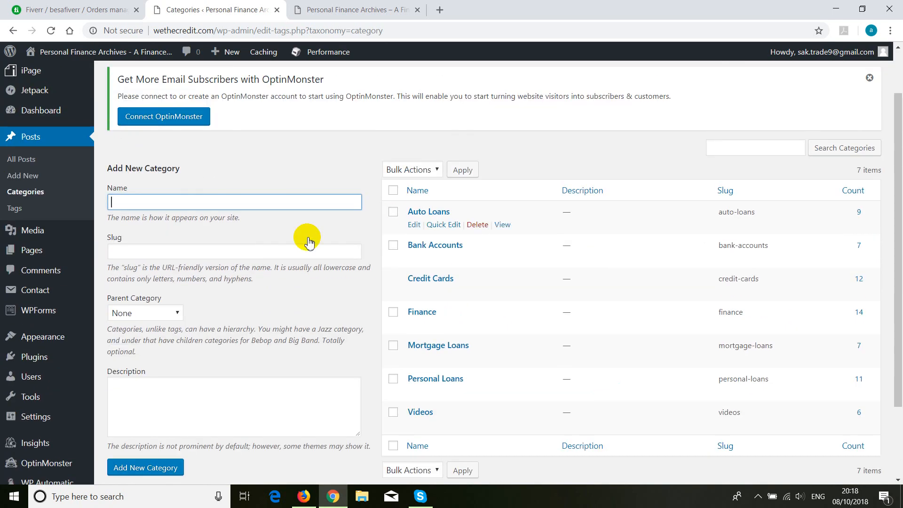
# - View the list of all pages, then check the form fields on the live Contact us page
pyautogui.click(39, 229)
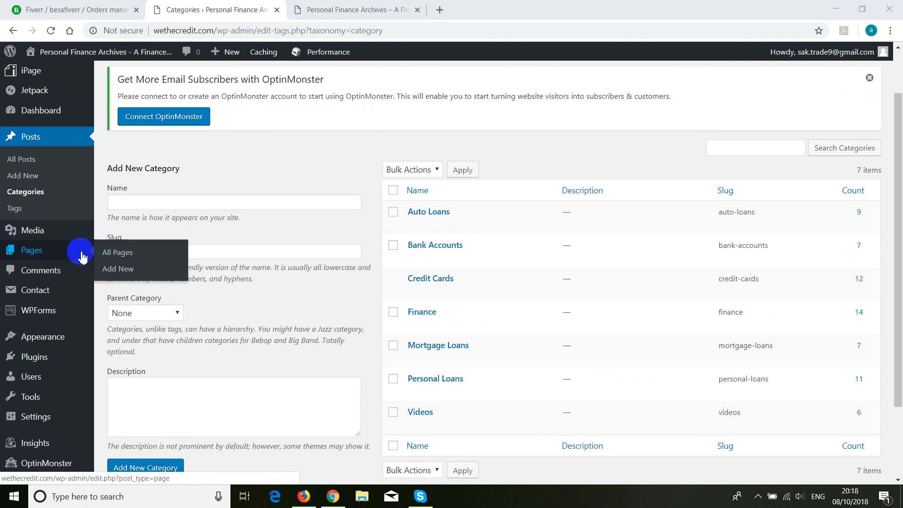
pyautogui.click(160, 248)
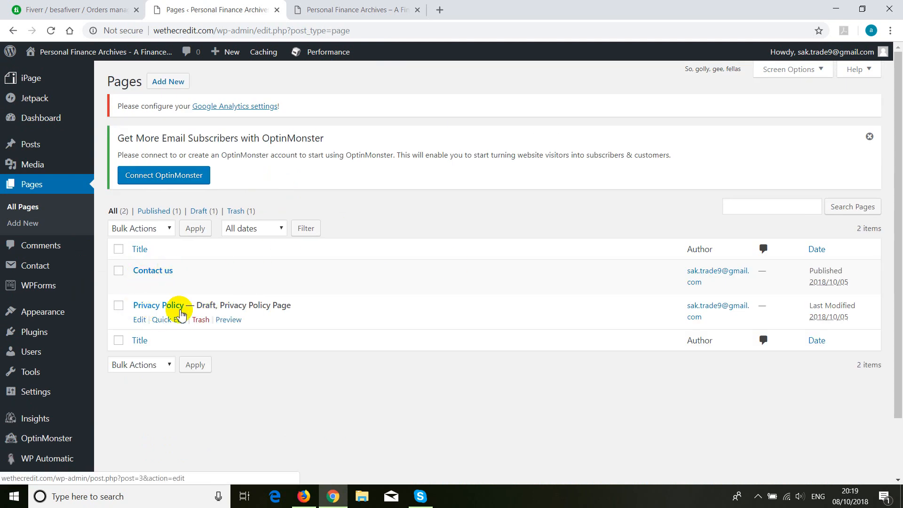
pyautogui.click(335, 11)
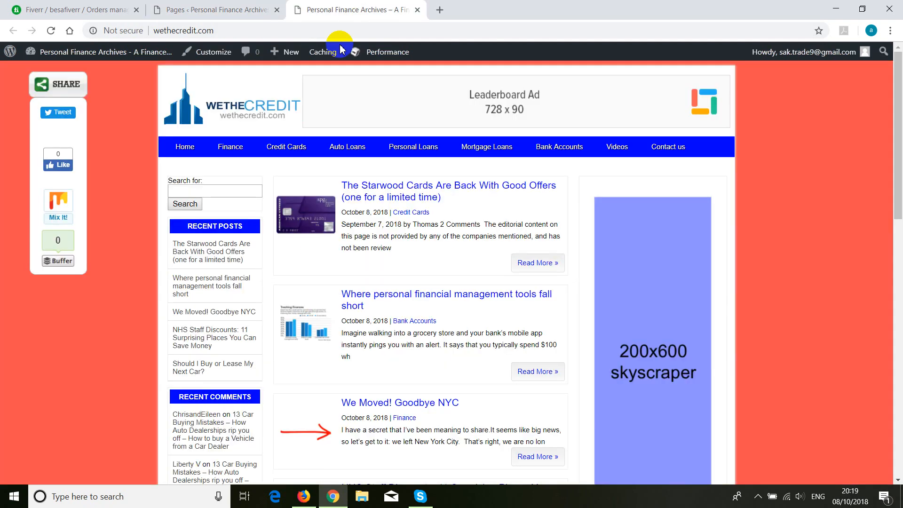
pyautogui.click(661, 154)
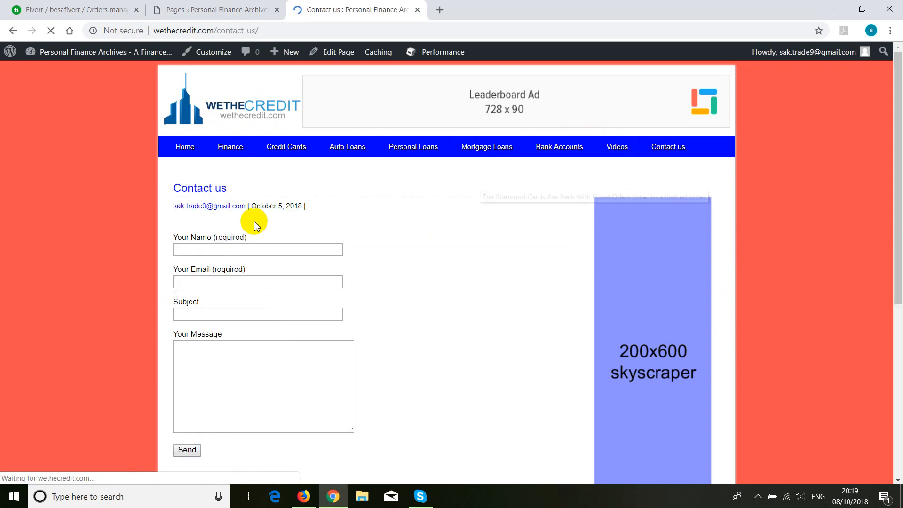
pyautogui.click(197, 254)
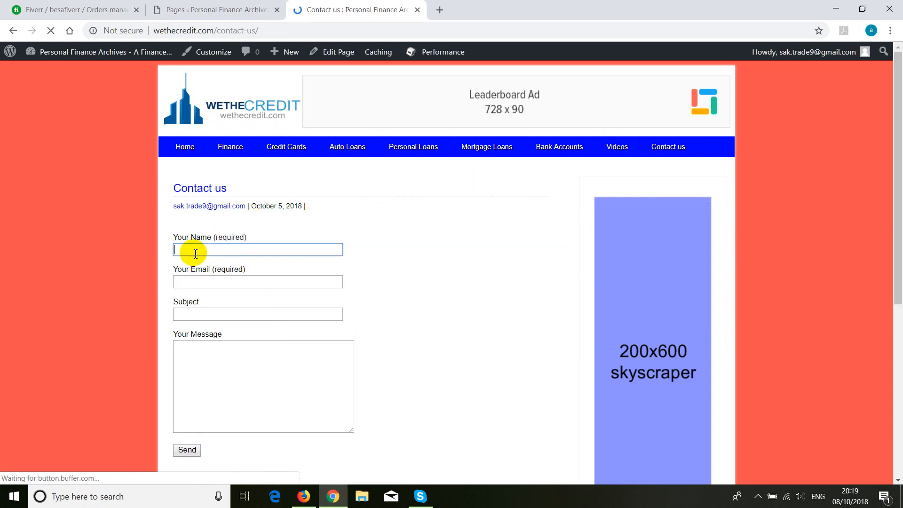
pyautogui.click(188, 282)
pyautogui.click(190, 317)
pyautogui.click(201, 373)
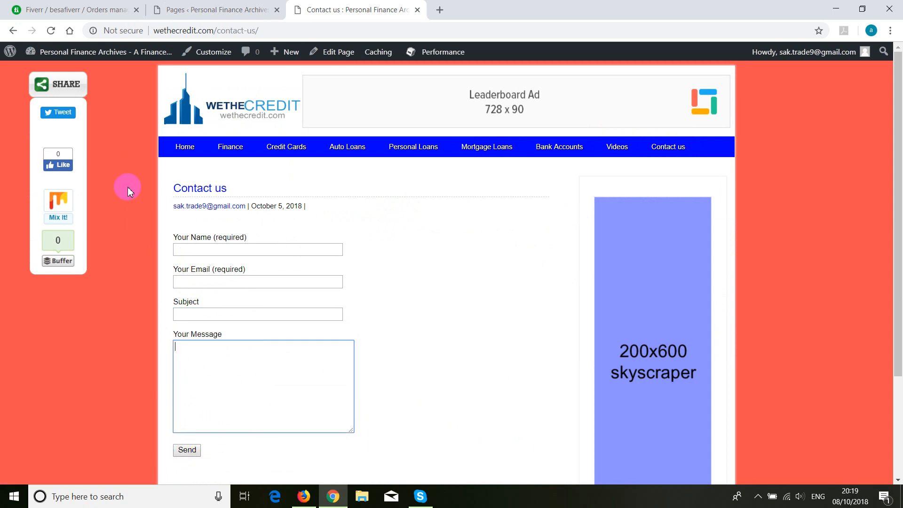
# - Return to the WordPress admin and start a new WP Automatic campaign
pyautogui.click(197, 10)
pyautogui.scroll(-2, 131, 369)
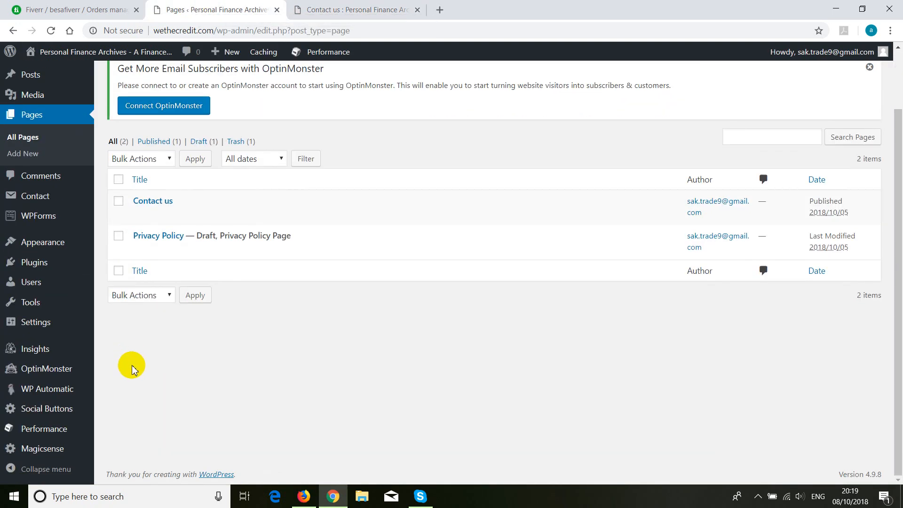
pyautogui.click(47, 253)
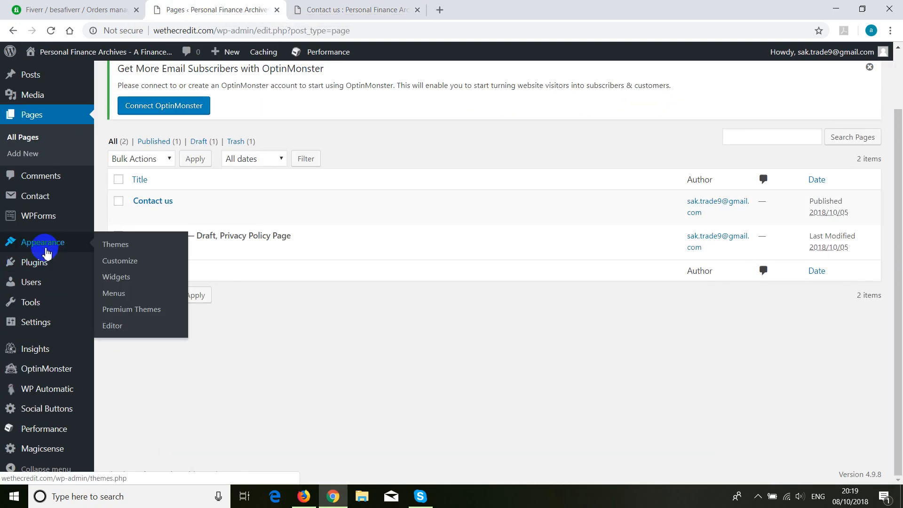
pyautogui.click(113, 329)
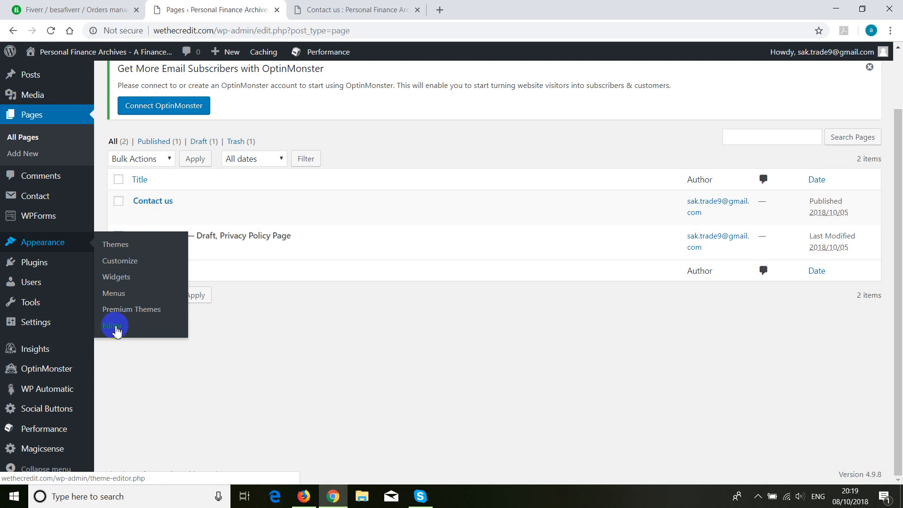
pyautogui.moveTo(40, 328)
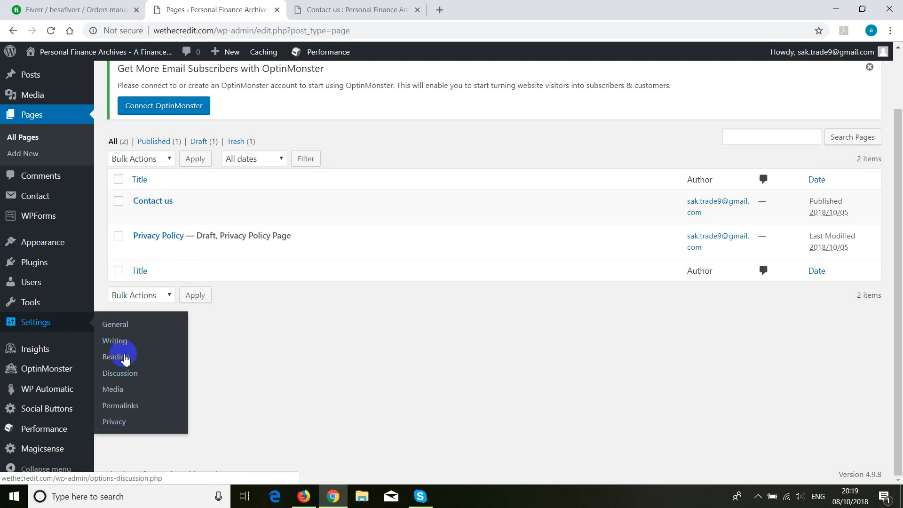
pyautogui.moveTo(53, 399)
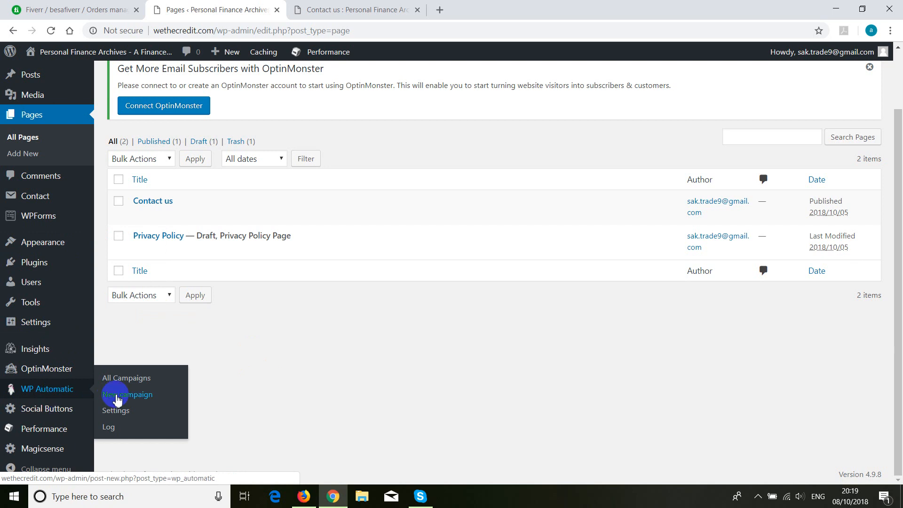
pyautogui.click(118, 379)
pyautogui.click(114, 399)
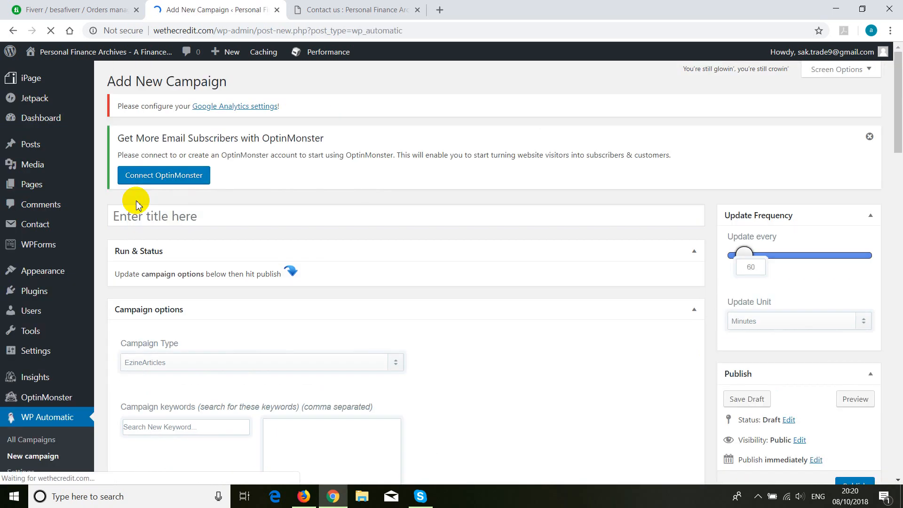
pyautogui.click(138, 217)
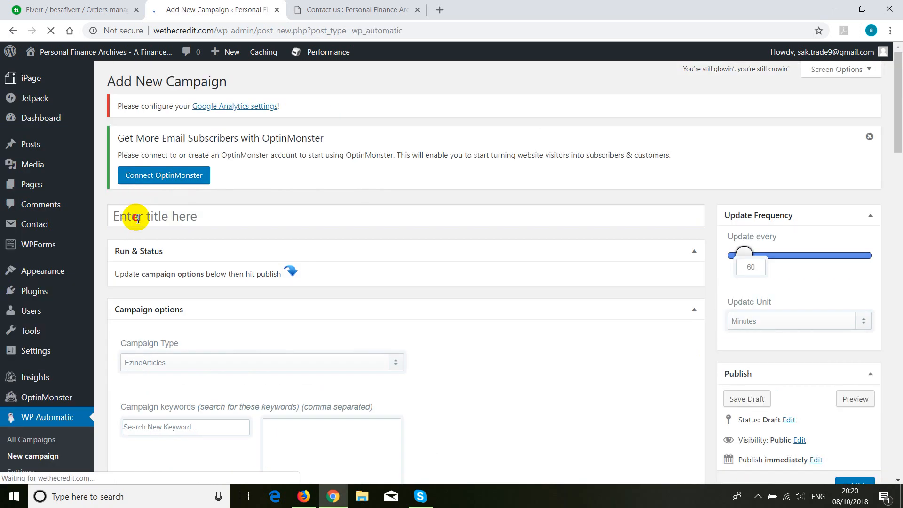
pyautogui.scroll(-1, 179, 218)
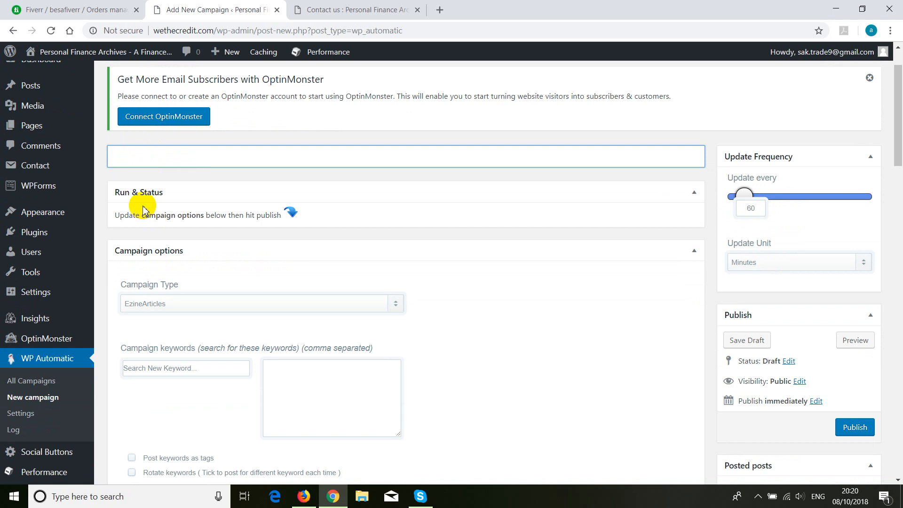
pyautogui.click(146, 306)
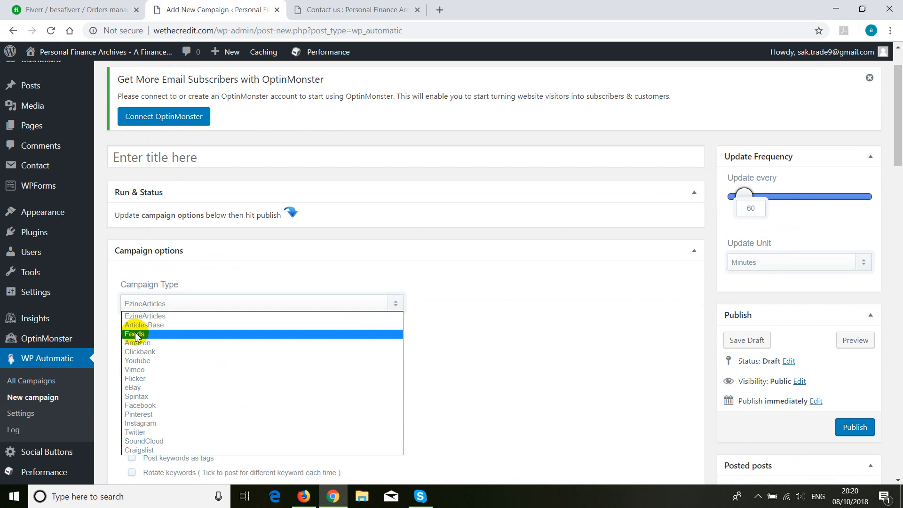
# - Open an extra browser tab, then load wethecredit.com/rss in place of the site's Contact us page
pyautogui.click(430, 11)
pyautogui.click(440, 10)
pyautogui.click(356, 11)
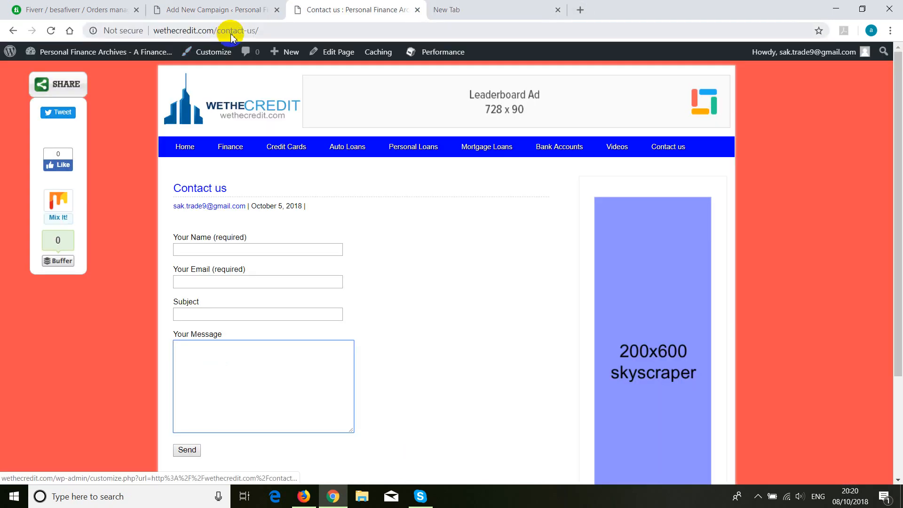
pyautogui.moveTo(218, 31); pyautogui.dragTo(358, 45)
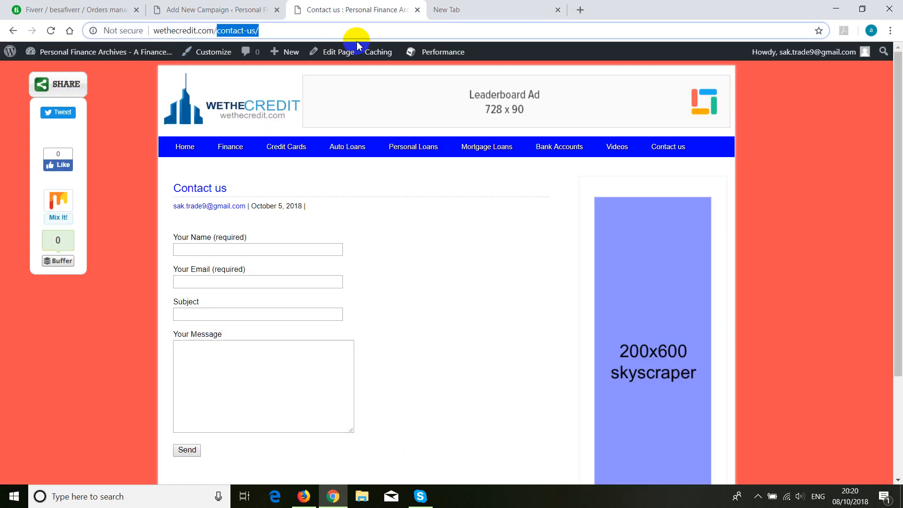
pyautogui.write('rss')
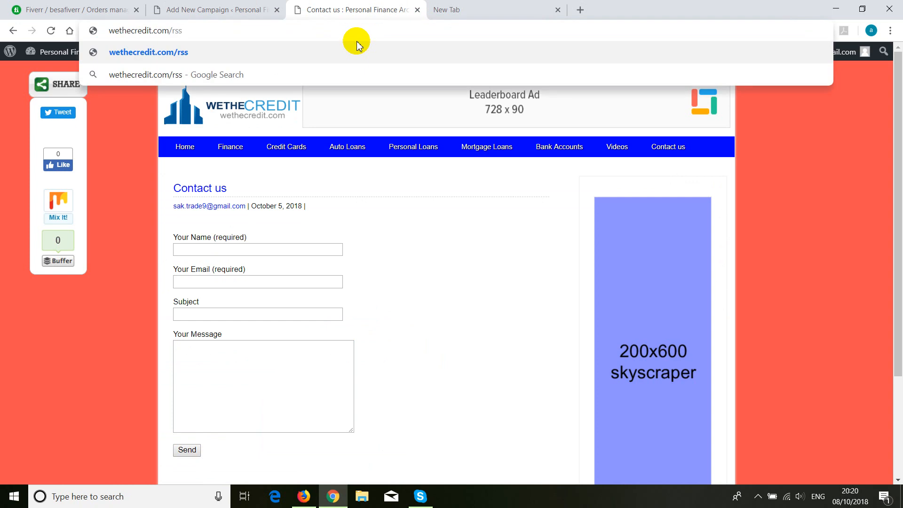
pyautogui.press('Return')
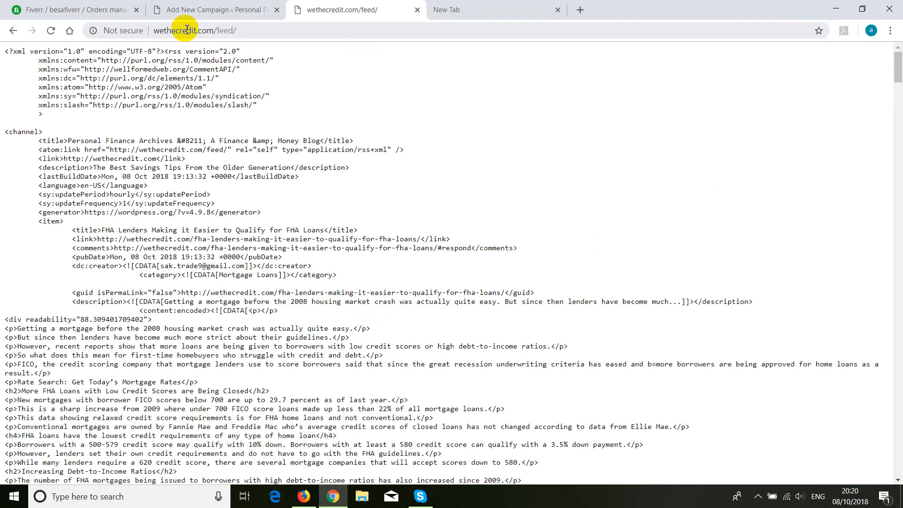
# - Copy the full wethecredit.com/feed/ address of the RSS feed page
pyautogui.click(235, 30)
pyautogui.rightClick(188, 30)
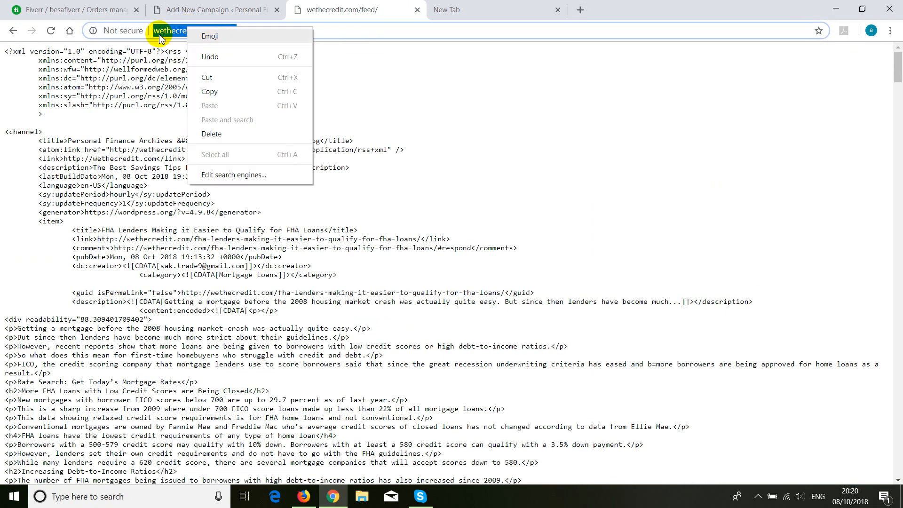
pyautogui.click(159, 36)
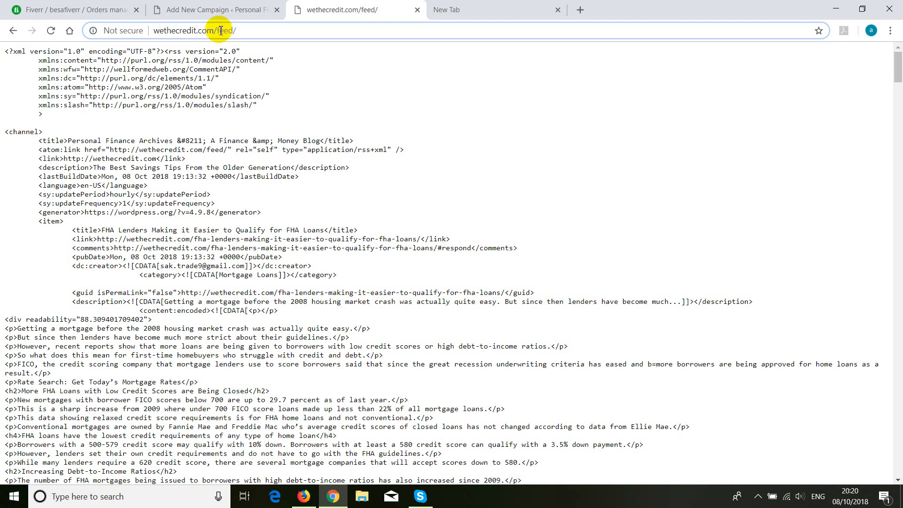
pyautogui.rightClick(200, 31)
pyautogui.click(179, 32)
pyautogui.moveTo(248, 31); pyautogui.dragTo(86, 27)
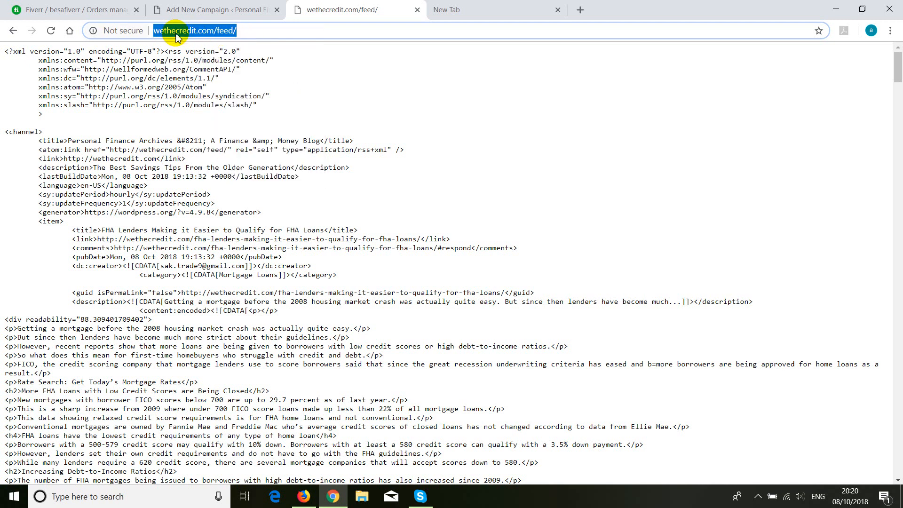
pyautogui.rightClick(177, 35)
pyautogui.click(221, 82)
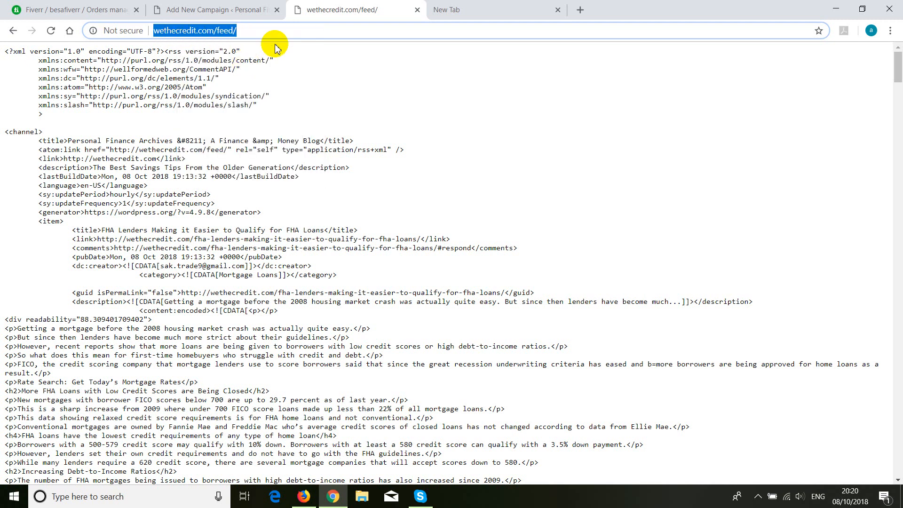
# - Return to the new campaign and set its campaign type to Feeds
pyautogui.click(214, 9)
pyautogui.click(161, 303)
pyautogui.press('Escape')
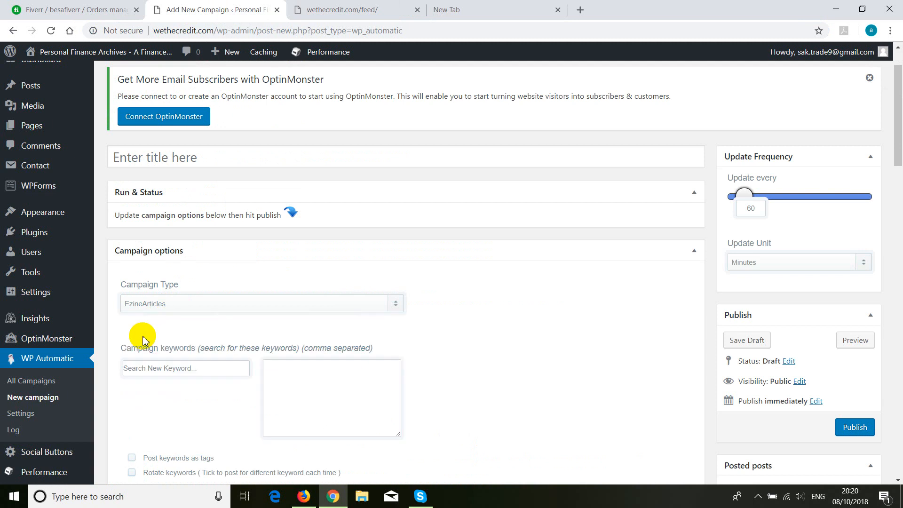
pyautogui.click(142, 335)
# - Set the campaign's maximum number of posts to post to 150
pyautogui.moveTo(130, 367); pyautogui.dragTo(161, 374)
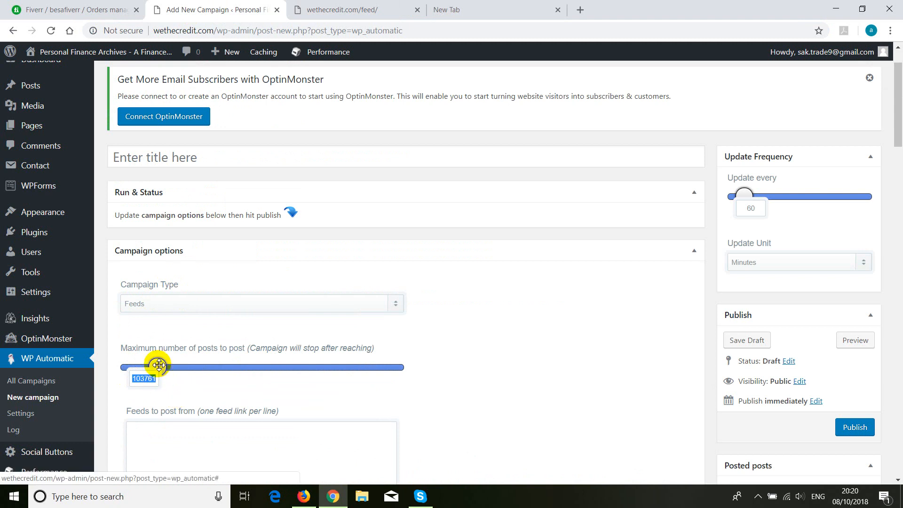
pyautogui.moveTo(159, 365); pyautogui.dragTo(132, 365)
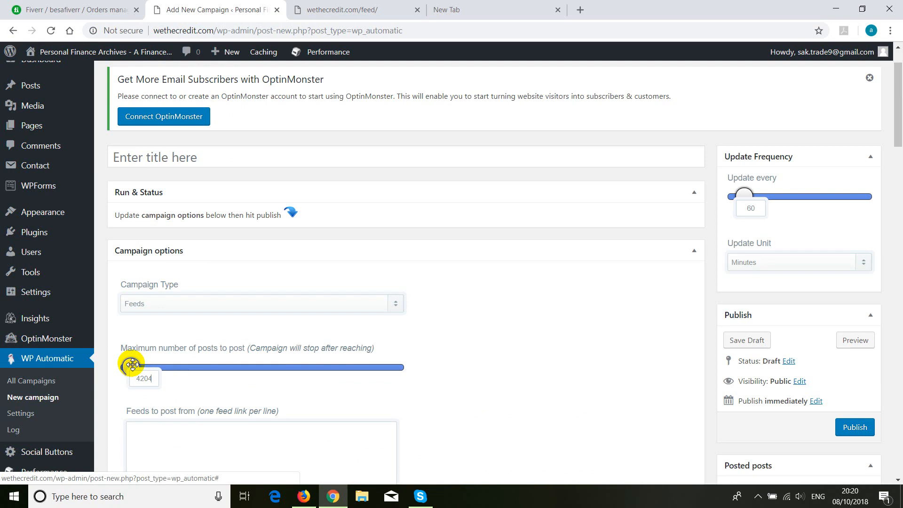
pyautogui.doubleClick(137, 380)
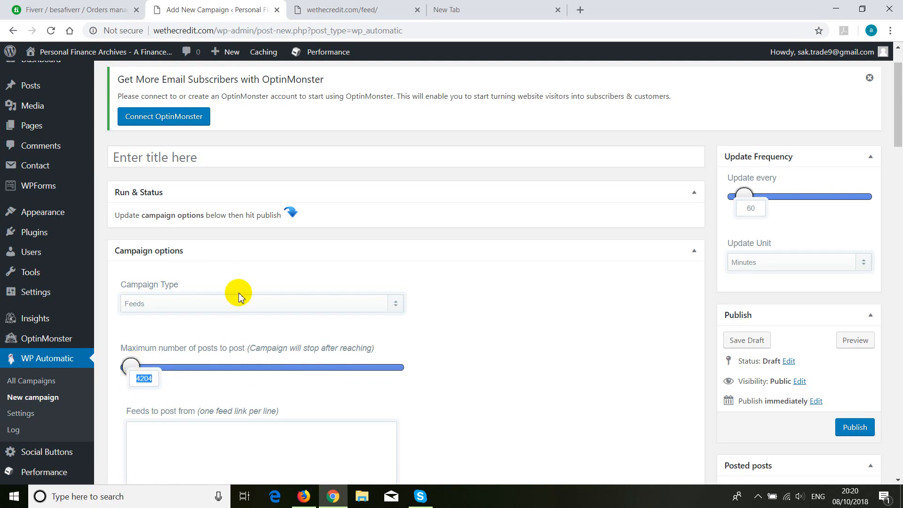
pyautogui.write('150')
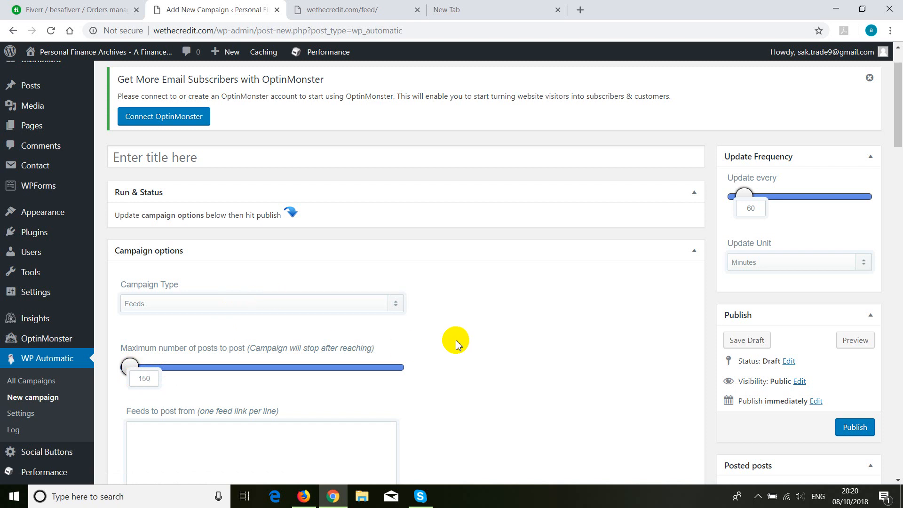
pyautogui.scroll(-3, 544, 274)
pyautogui.rightClick(149, 321)
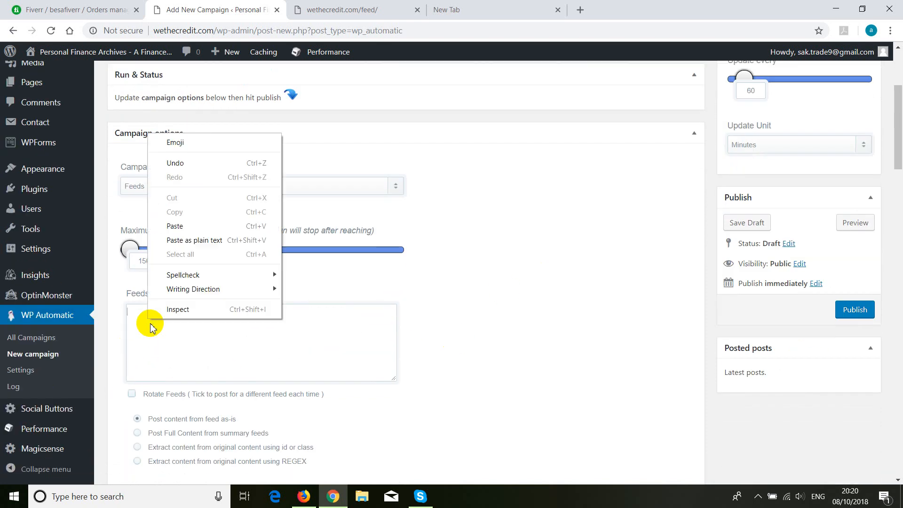
pyautogui.click(181, 226)
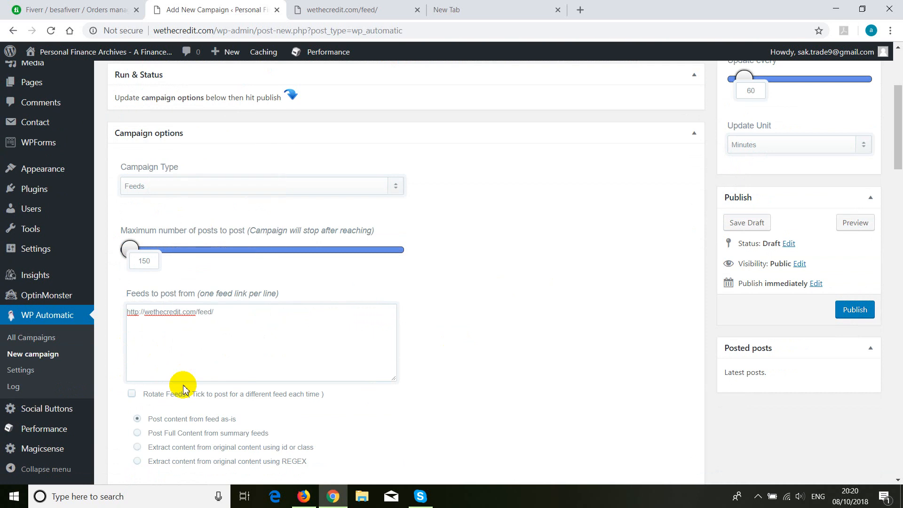
pyautogui.moveTo(223, 313); pyautogui.dragTo(122, 319)
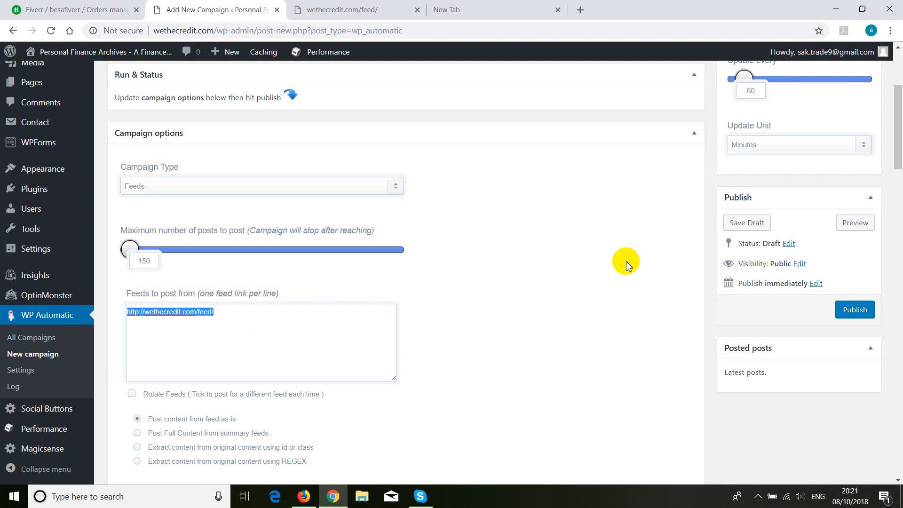
pyautogui.click(240, 315)
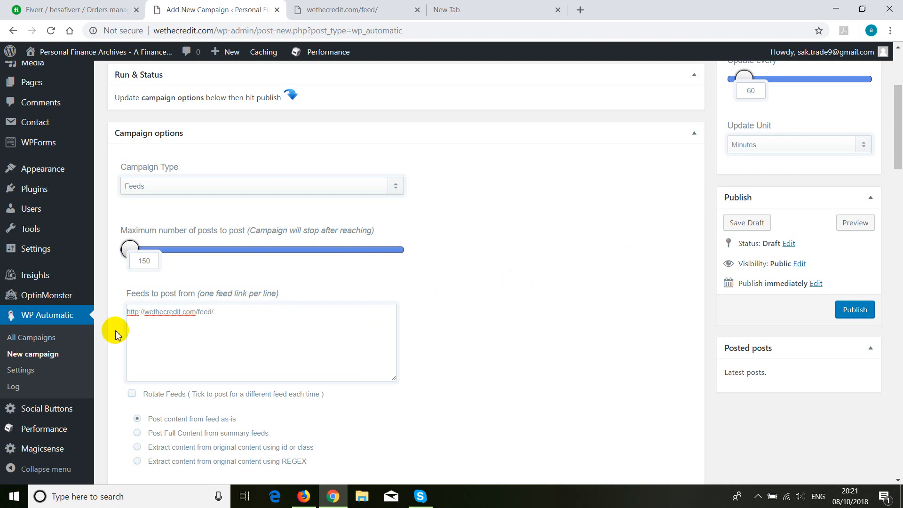
# - Enable Rotate Feeds so that the campaign posts from a different feed each time
pyautogui.scroll(-4, 115, 329)
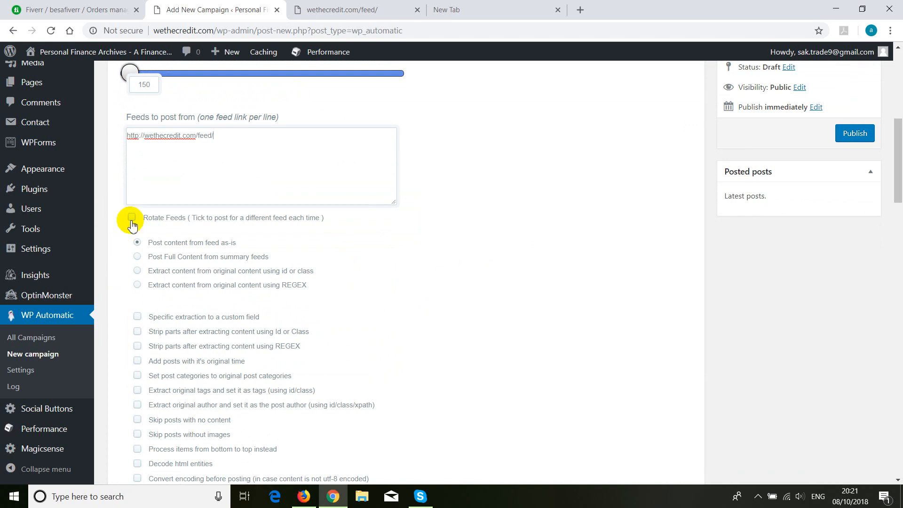
pyautogui.moveTo(221, 136); pyautogui.dragTo(121, 141)
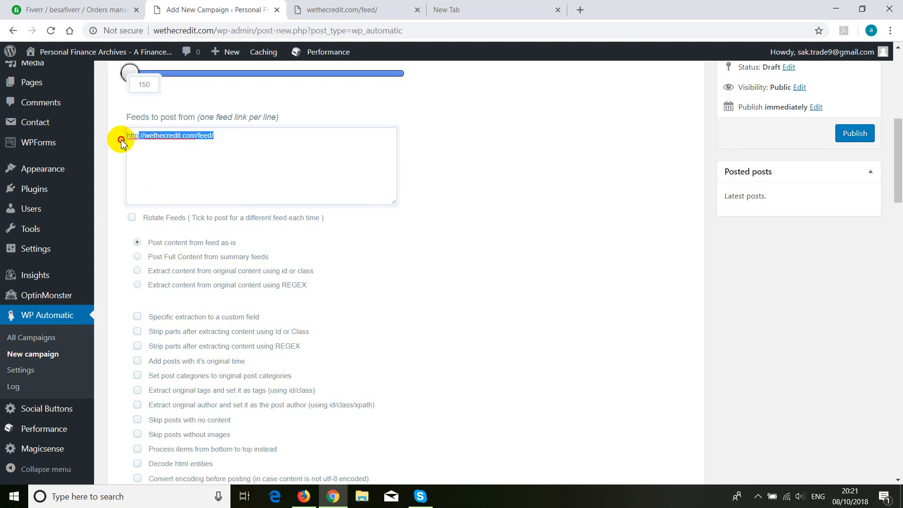
pyautogui.click(134, 218)
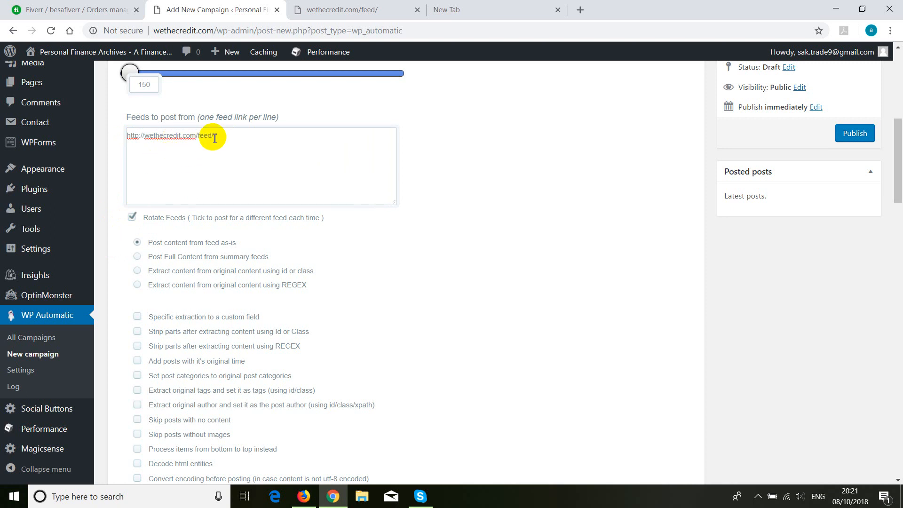
pyautogui.moveTo(219, 137); pyautogui.dragTo(115, 137)
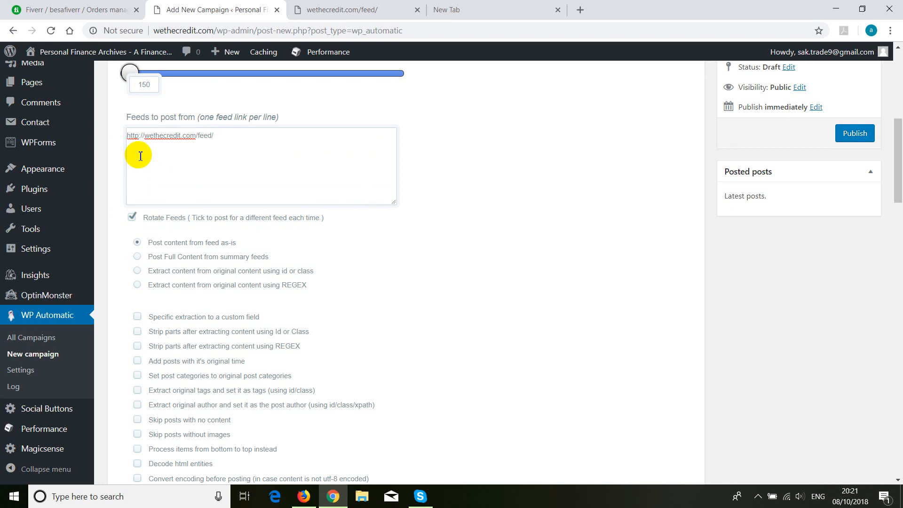
# - Set the feed content option to Post Full Content from summary feeds
pyautogui.click(138, 259)
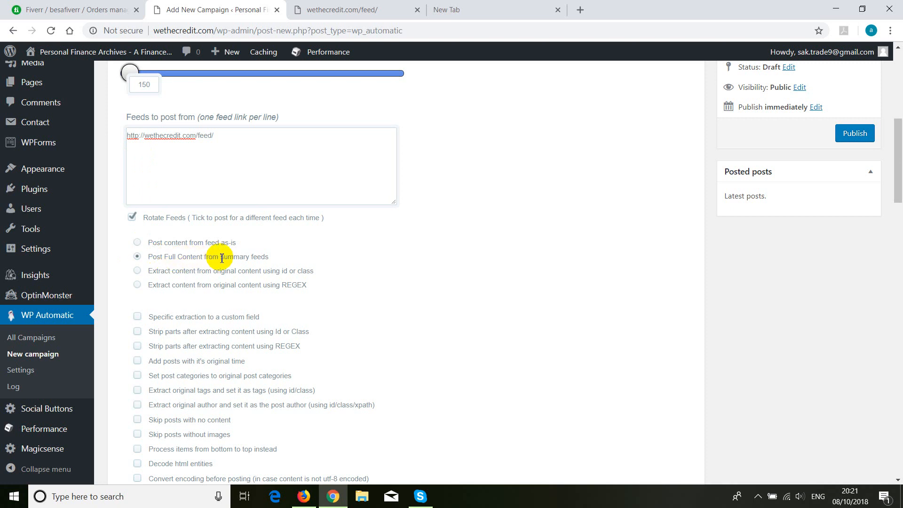
pyautogui.click(272, 256)
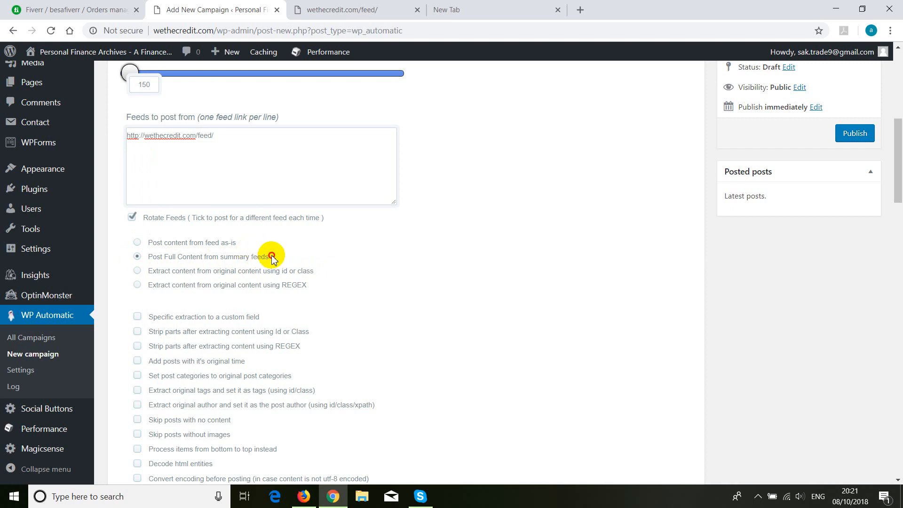
pyautogui.click(150, 242)
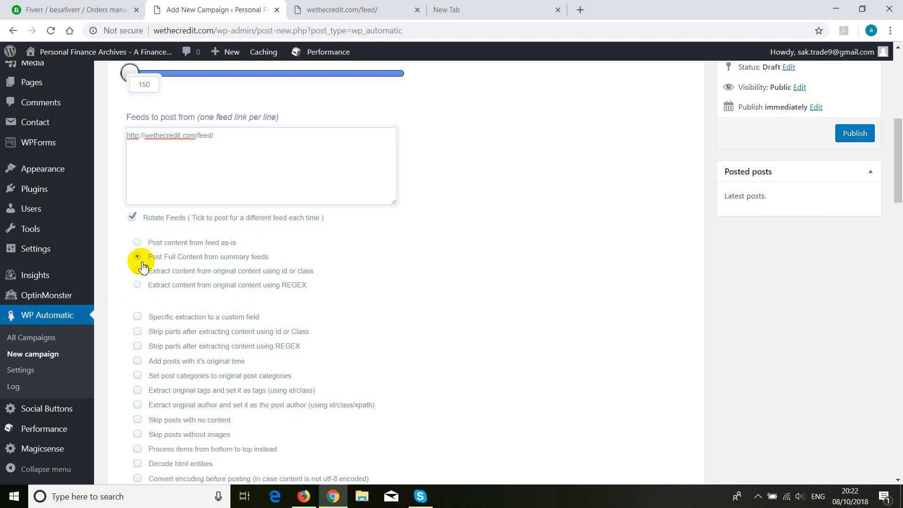
# - Enable Skip posts with no content and Skip posts without images, dismissing the incoming Skype notifications
pyautogui.scroll(-3, 114, 323)
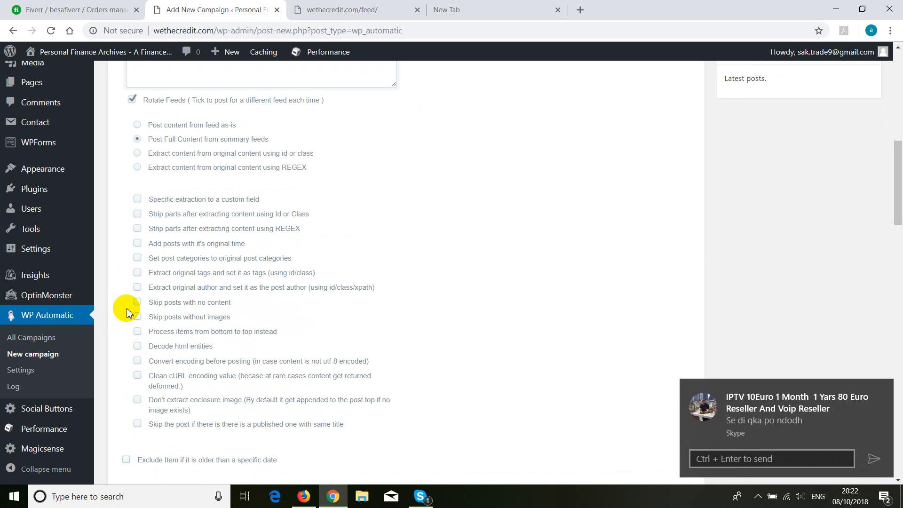
pyautogui.click(883, 388)
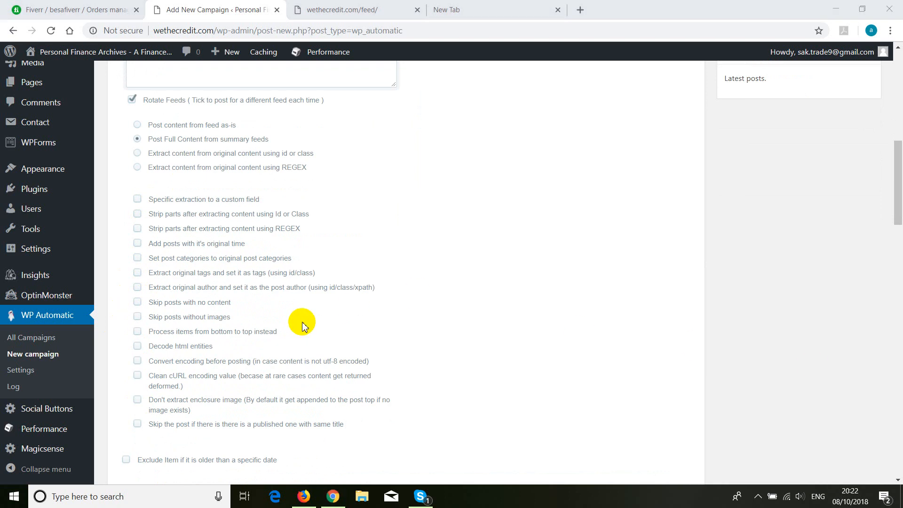
pyautogui.click(137, 303)
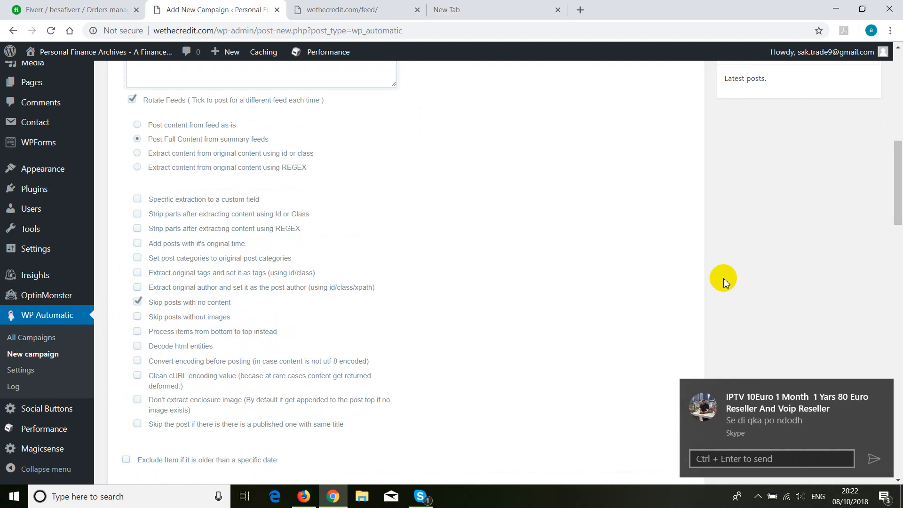
pyautogui.click(878, 392)
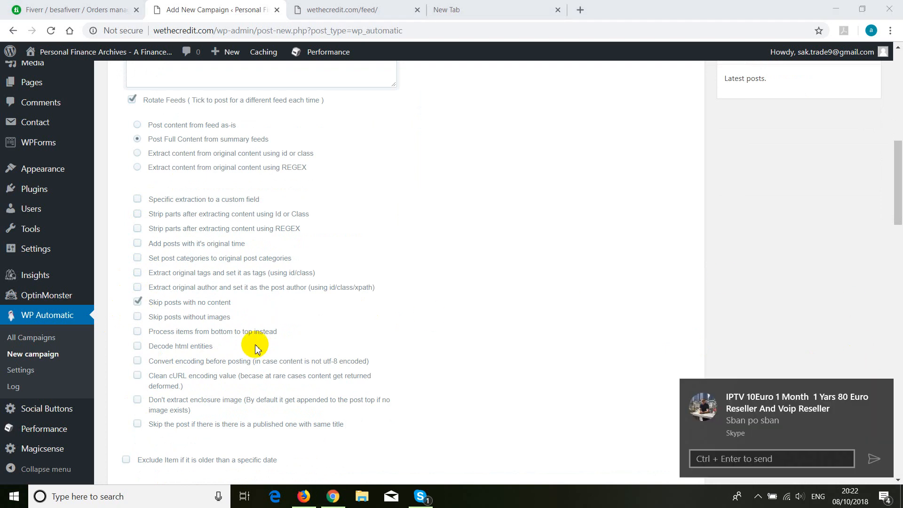
pyautogui.click(879, 393)
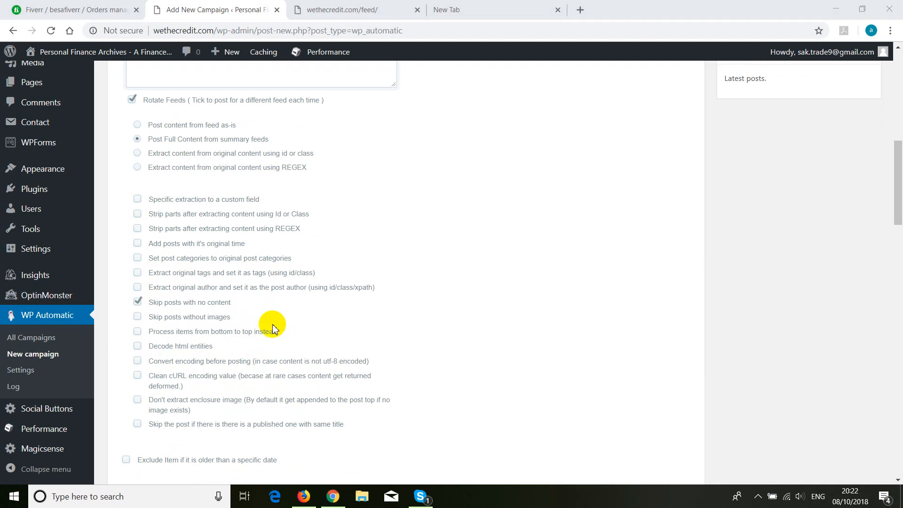
pyautogui.click(139, 320)
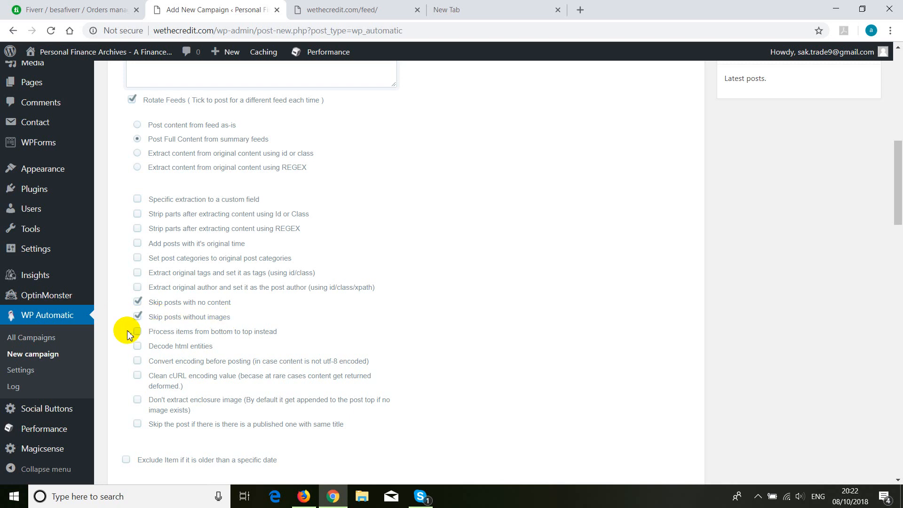
# - Highlight the whole post text template to examine its ad, matched content and source link tags
pyautogui.scroll(-4, 123, 339)
pyautogui.scroll(-2, 119, 340)
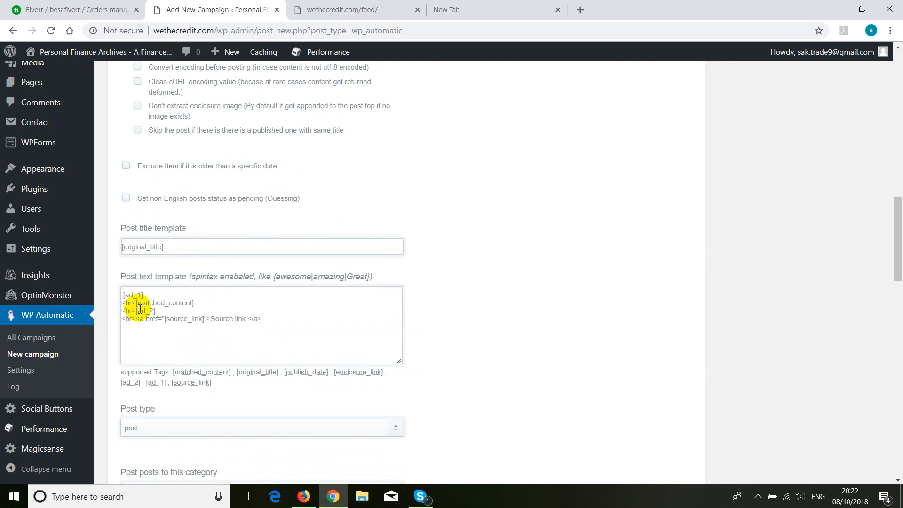
pyautogui.moveTo(284, 334); pyautogui.dragTo(120, 292)
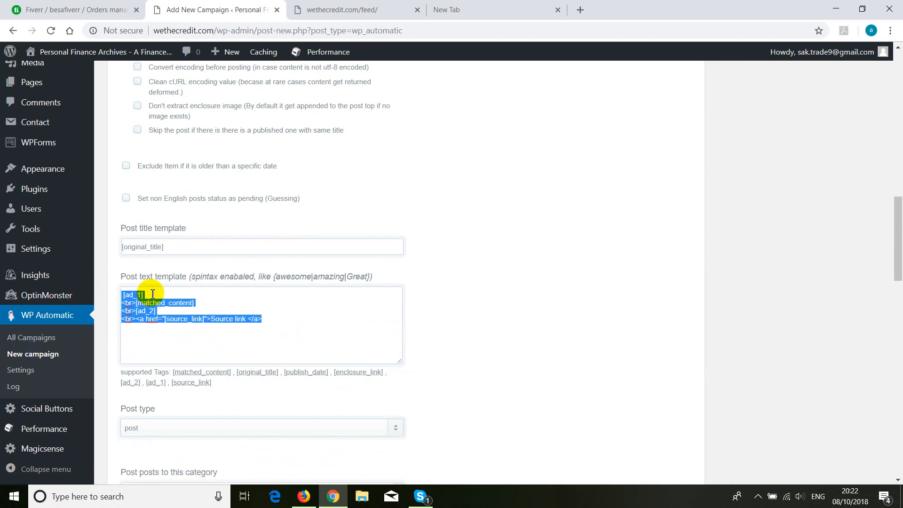
# - Delete the [ad_1] tag and the <br>[ad_2] line from the post text template
pyautogui.moveTo(146, 295); pyautogui.dragTo(119, 305)
pyautogui.press('Delete')
pyautogui.press('Delete')
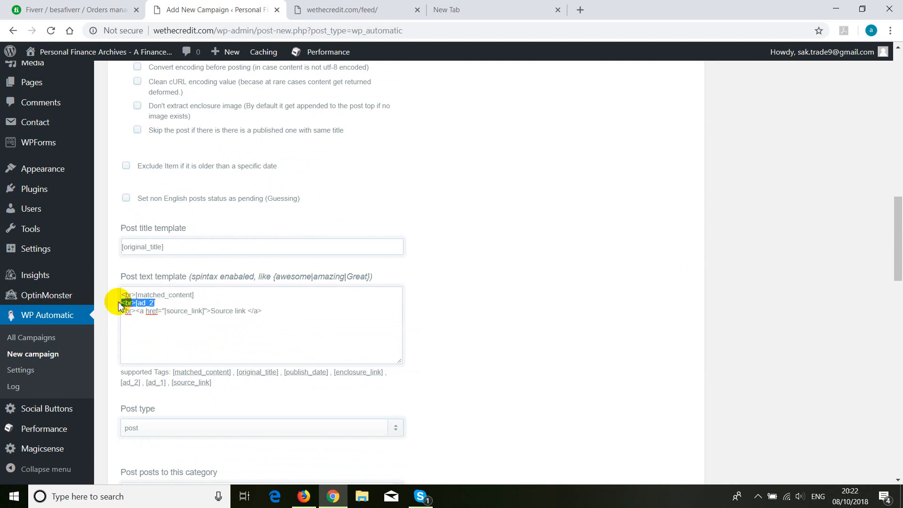
pyautogui.press('Delete')
pyautogui.press('Delete')
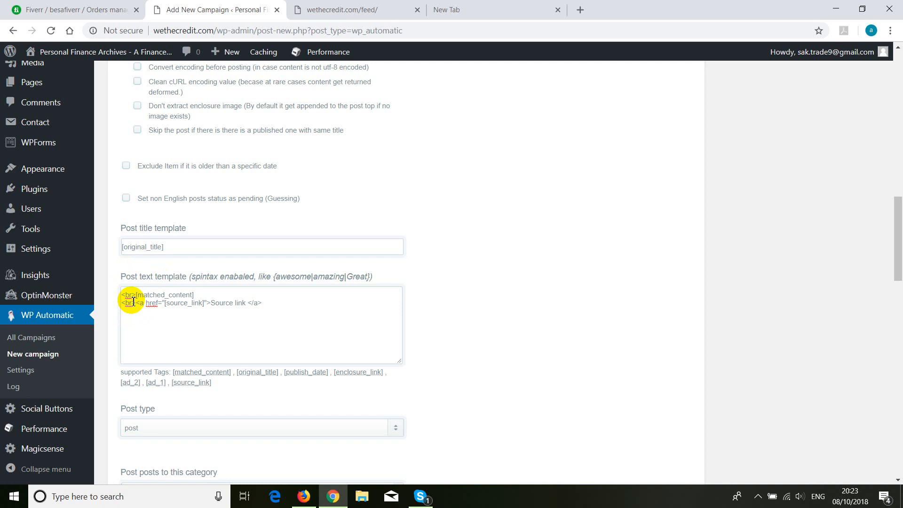
# - Highlight the source link line in the post text template to examine its [source_link] anchor tag
pyautogui.moveTo(262, 304); pyautogui.dragTo(120, 311)
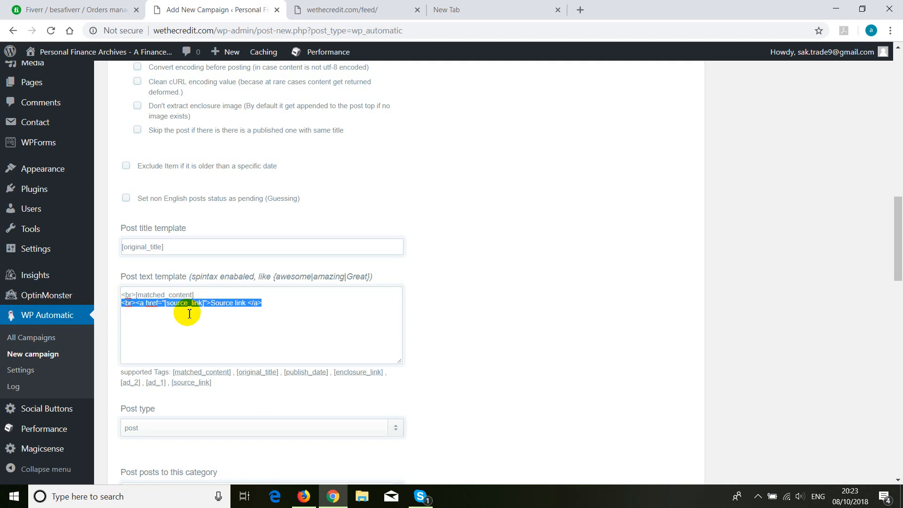
pyautogui.click(258, 304)
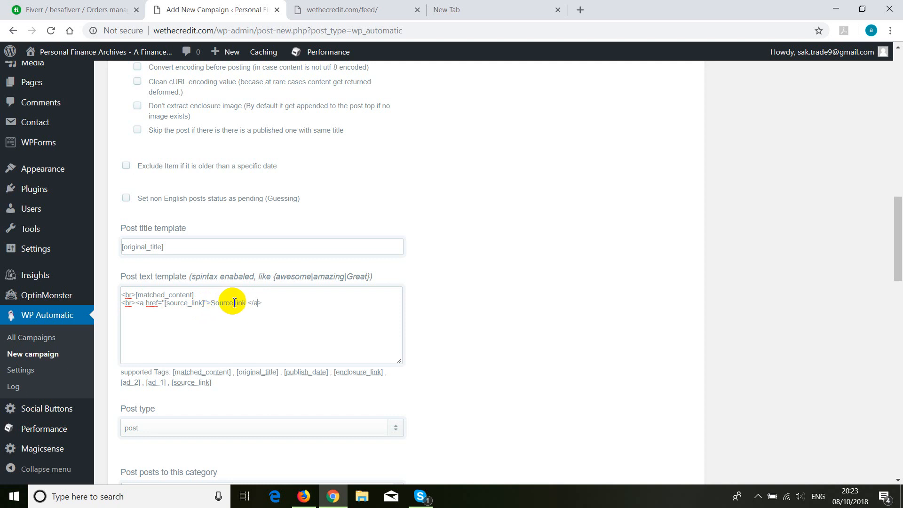
pyautogui.click(263, 306)
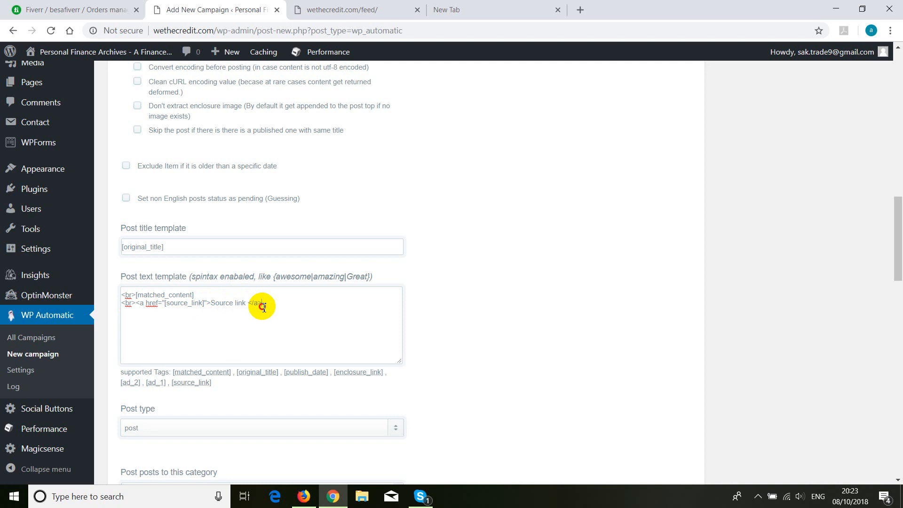
pyautogui.moveTo(263, 307); pyautogui.dragTo(118, 307)
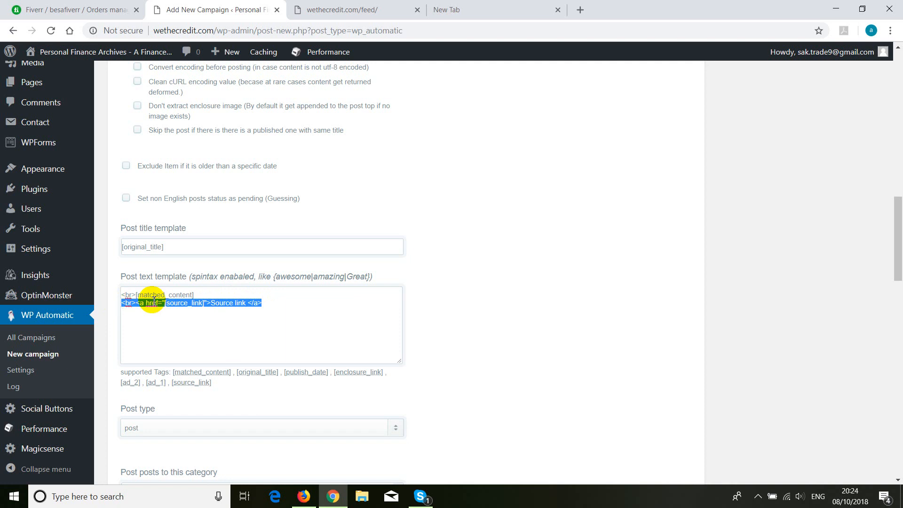
pyautogui.moveTo(262, 306); pyautogui.dragTo(115, 305)
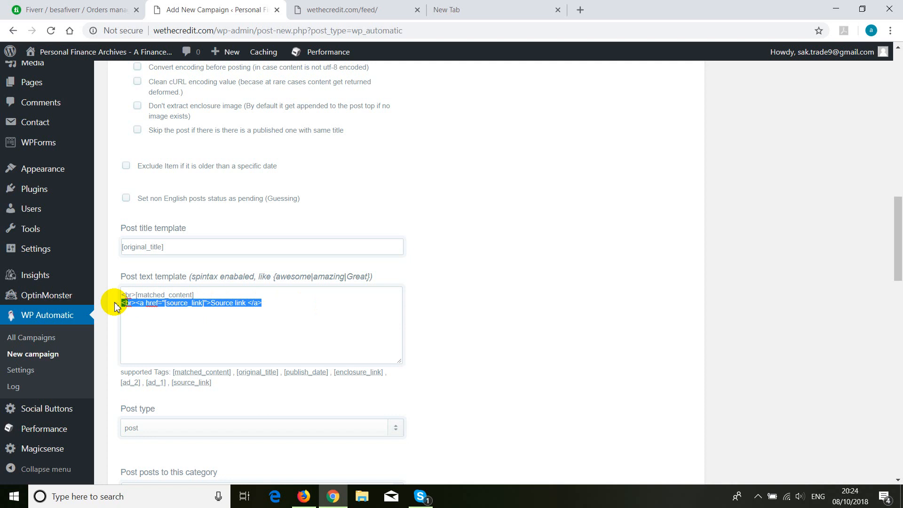
pyautogui.click(113, 299)
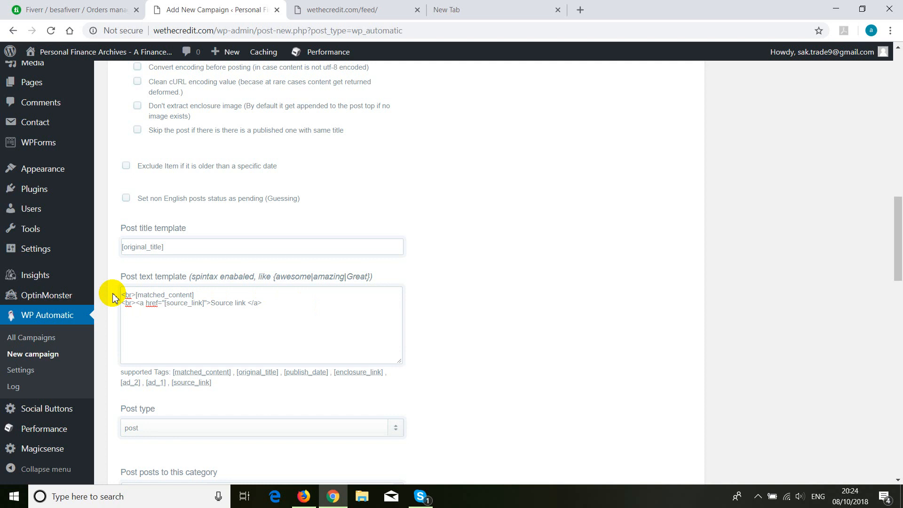
# - Try multi-selecting Auto Loans, Bank Accounts, Credit Cards and Finance as post categories, and keep only Auto Loans selected
pyautogui.scroll(-5, 113, 298)
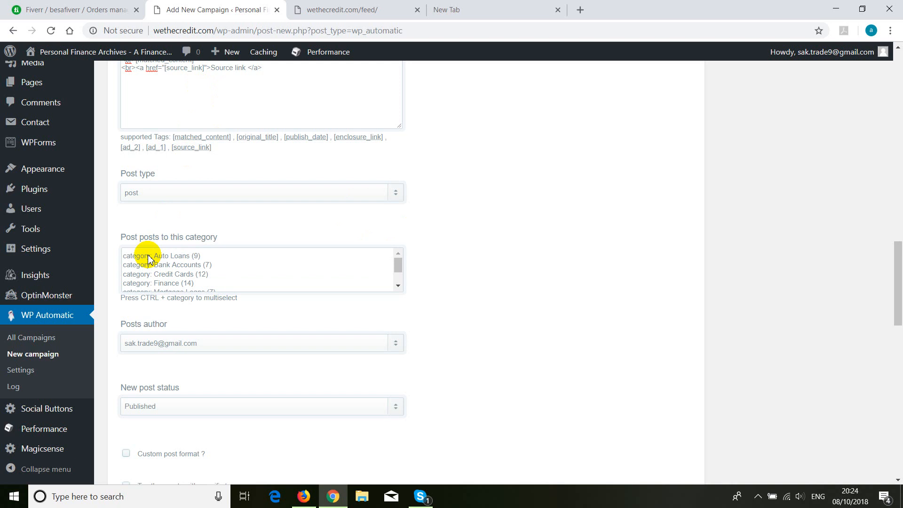
pyautogui.click(174, 256)
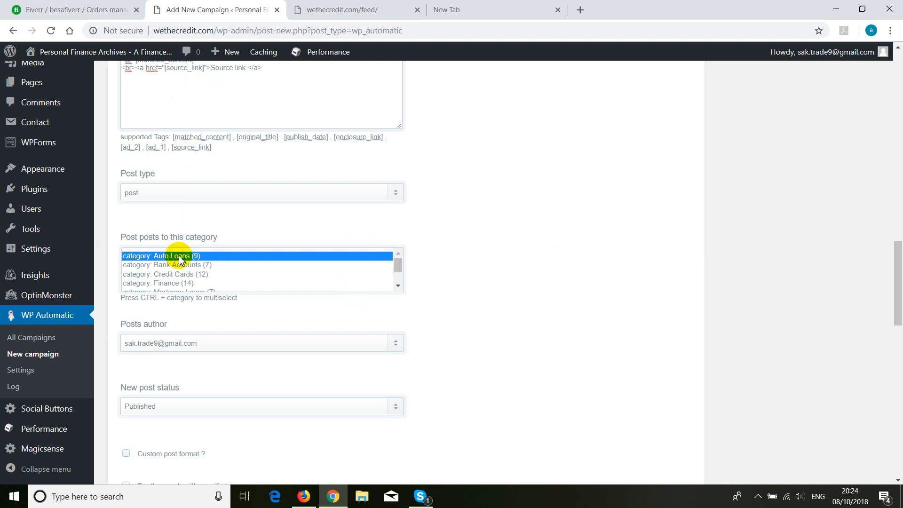
pyautogui.keyDown('ctrl'); pyautogui.click(150, 265); pyautogui.keyUp('ctrl')
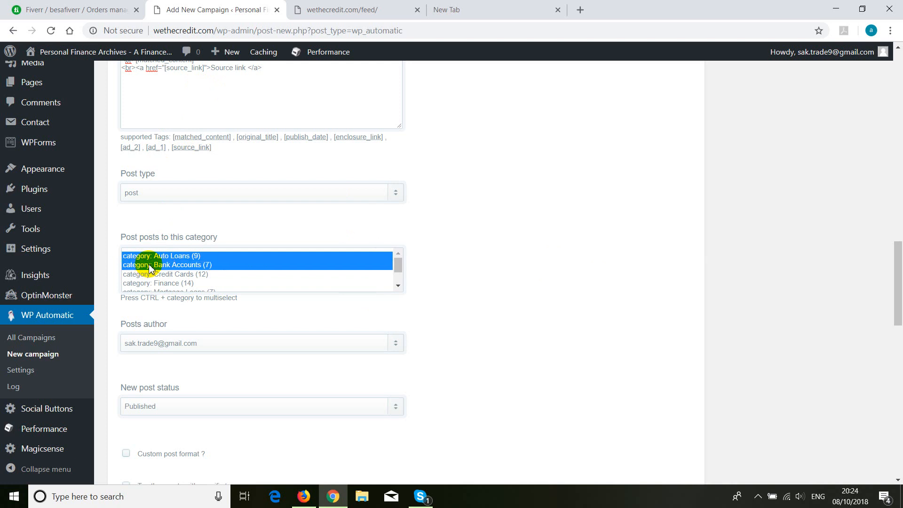
pyautogui.keyDown('ctrl'); pyautogui.click(148, 275); pyautogui.keyUp('ctrl')
pyautogui.keyDown('ctrl'); pyautogui.click(147, 284); pyautogui.keyUp('ctrl')
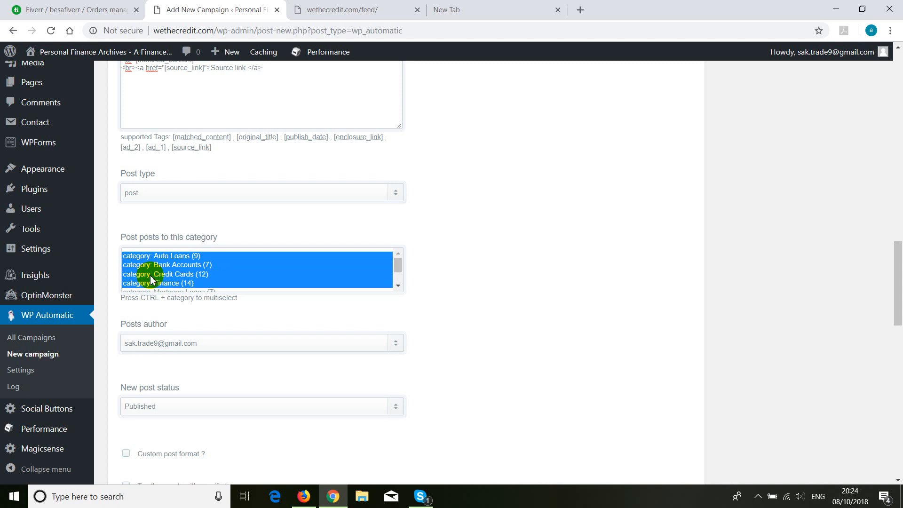
pyautogui.click(162, 257)
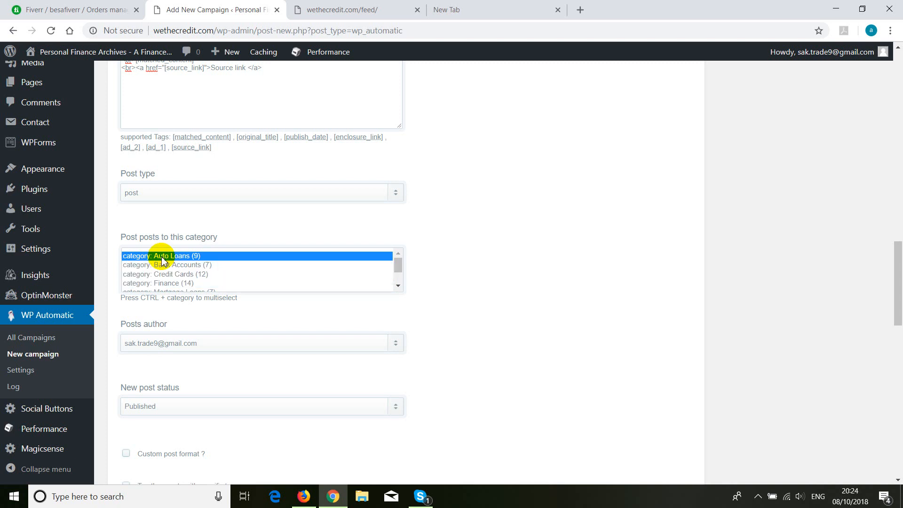
# - Review the available post authors and new post statuses, keeping the current author and the Published status
pyautogui.scroll(-4, 417, 276)
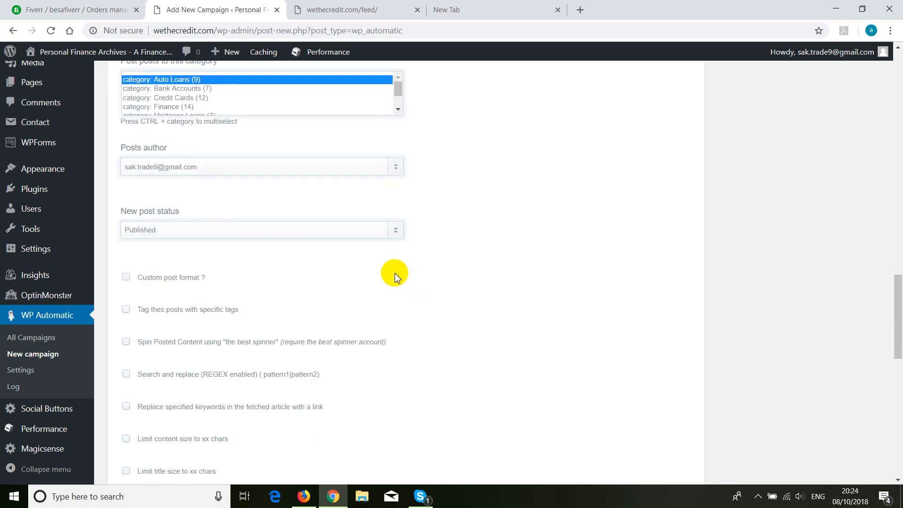
pyautogui.click(155, 168)
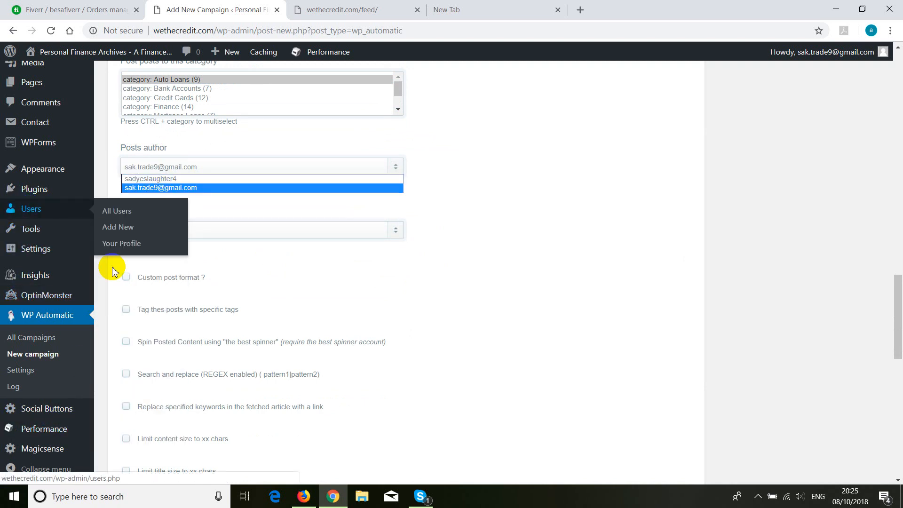
pyautogui.click(155, 189)
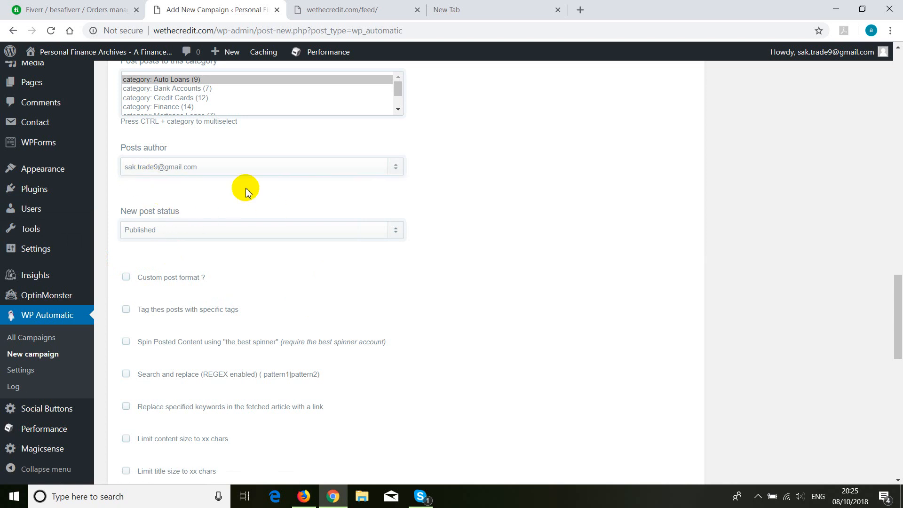
pyautogui.click(150, 233)
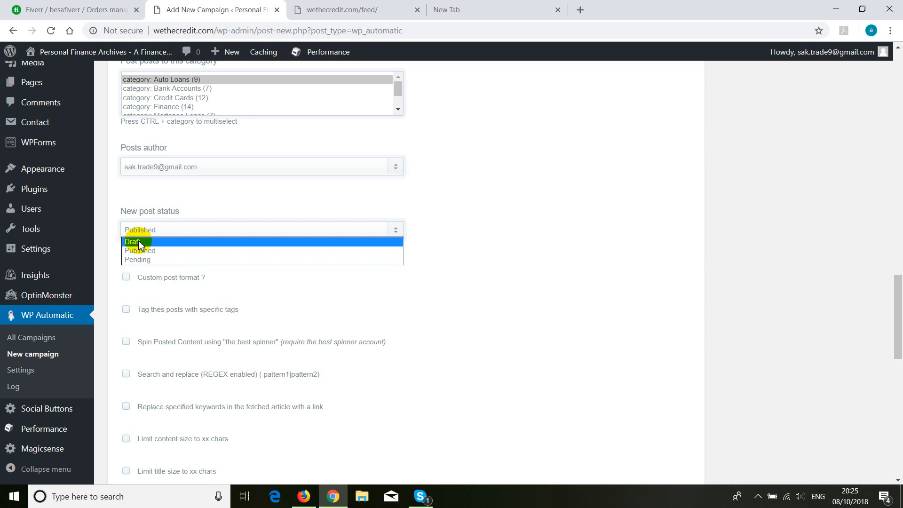
pyautogui.click(113, 287)
pyautogui.scroll(1, 113, 287)
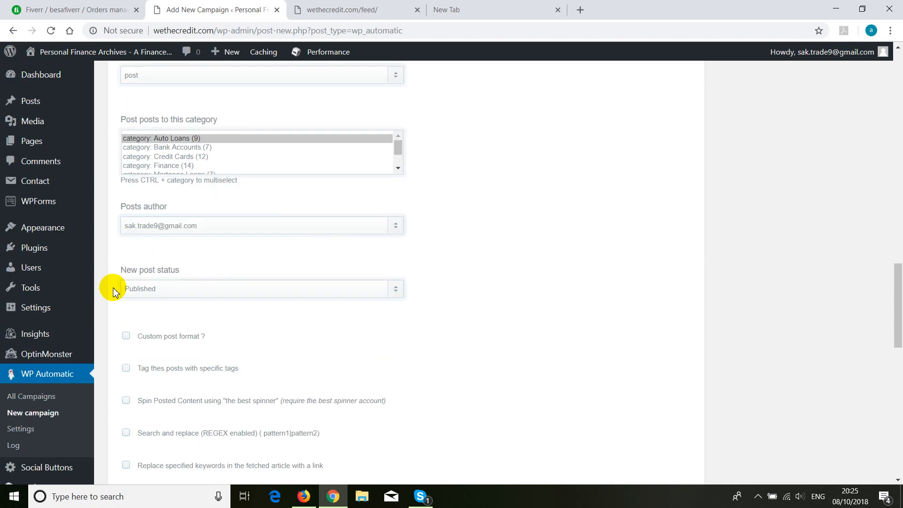
# - Try the option to tag posts with specific tags, and switch it off again without entering any tags
pyautogui.scroll(-2, 112, 289)
pyautogui.click(125, 250)
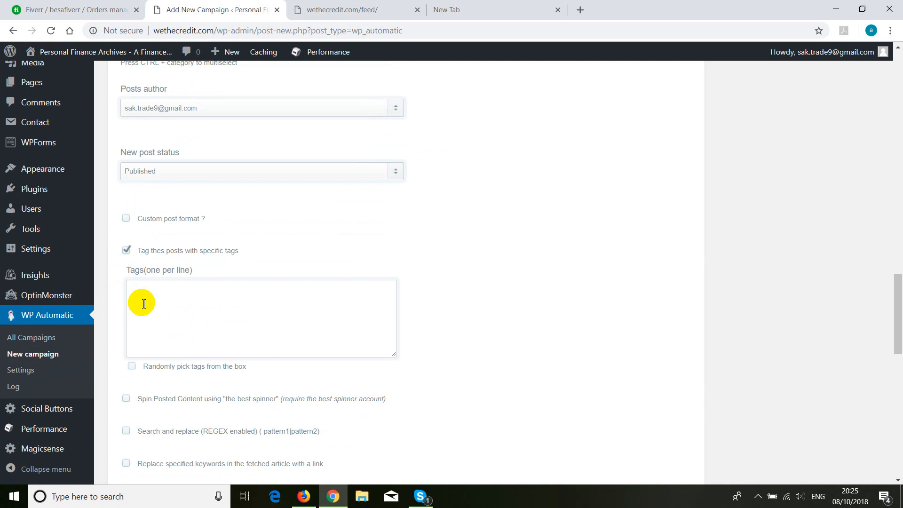
pyautogui.click(126, 251)
# - Enable setting the first image as featured image and stripping it from the content, dismissing the incoming Skype notifications
pyautogui.scroll(-2, 111, 288)
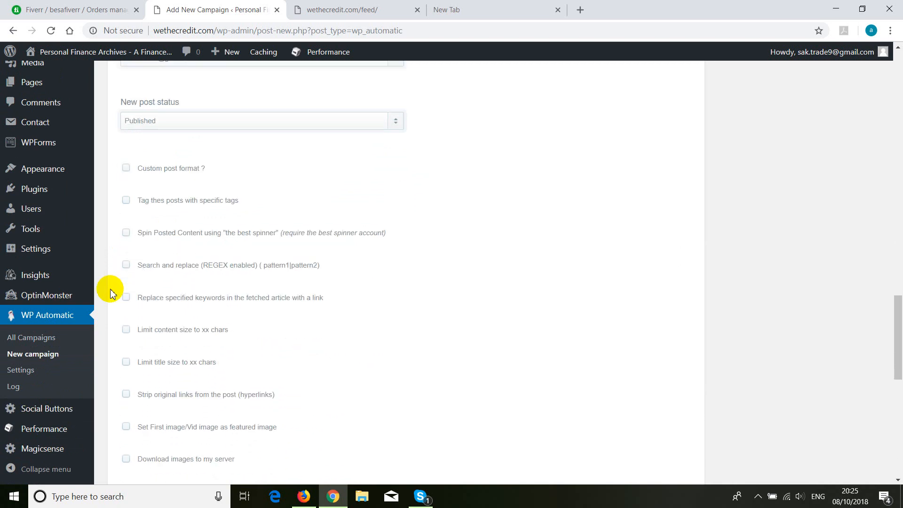
pyautogui.scroll(-1, 126, 324)
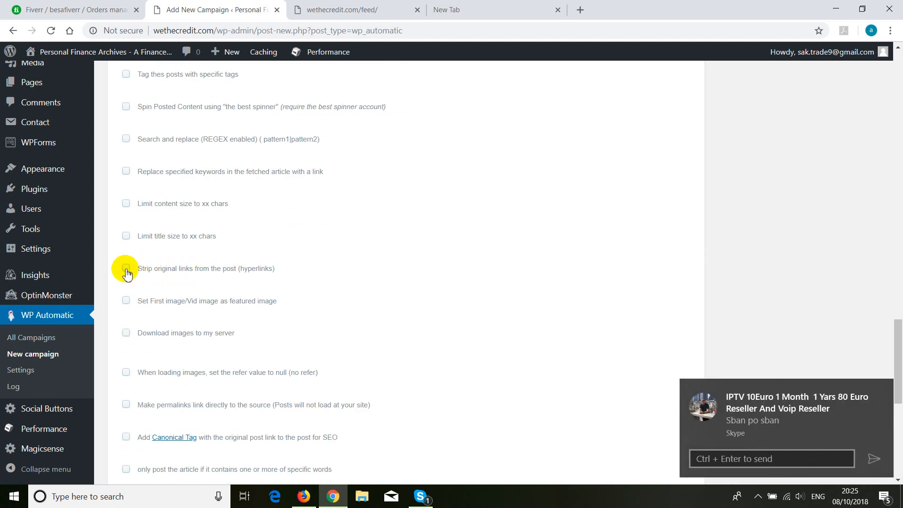
pyautogui.click(878, 397)
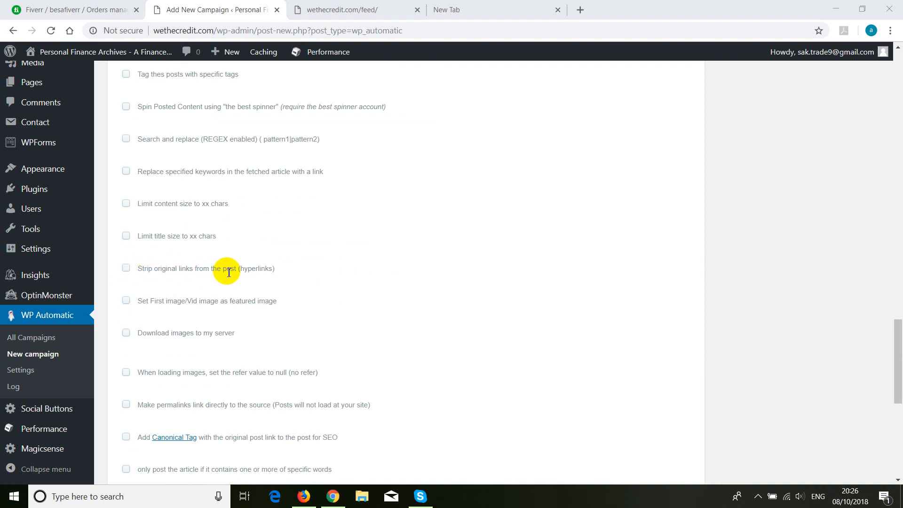
pyautogui.click(126, 301)
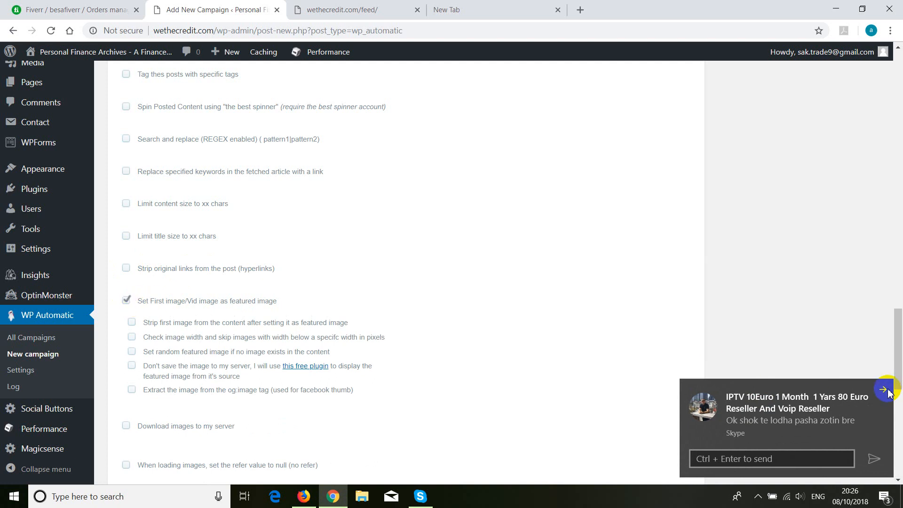
pyautogui.click(884, 390)
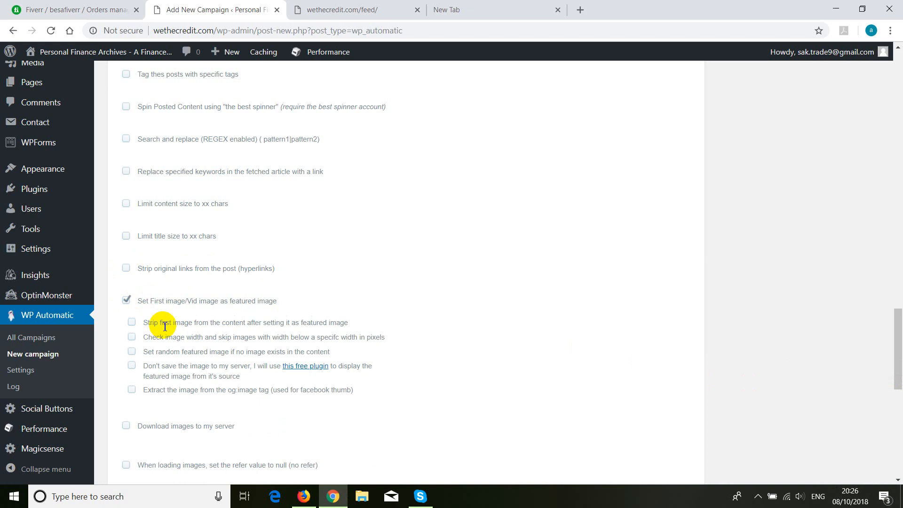
pyautogui.click(133, 324)
# - Enable Download images to my server and the canonical tag with the original post link for SEO
pyautogui.scroll(-3, 115, 358)
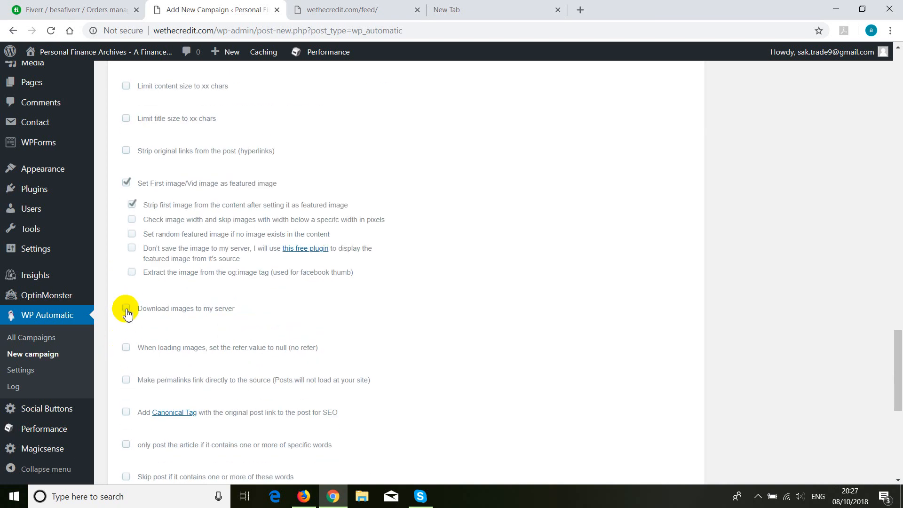
pyautogui.click(126, 309)
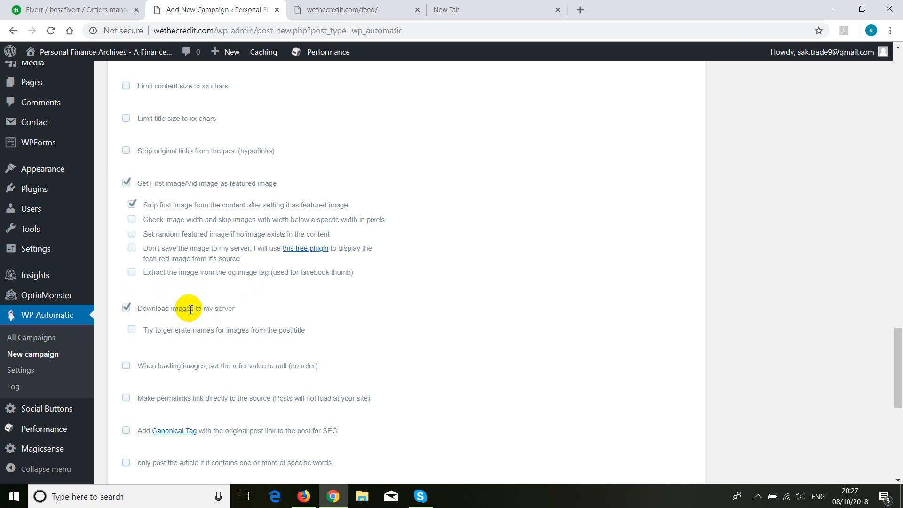
pyautogui.click(126, 430)
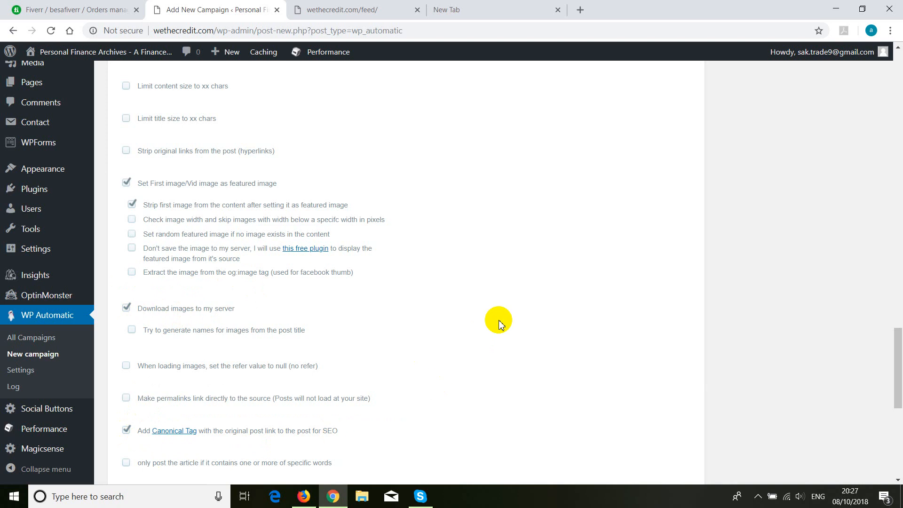
# - Set the campaign's update frequency to every 2 days
pyautogui.scroll(8, 590, 323)
pyautogui.moveTo(897, 292); pyautogui.dragTo(899, 113)
pyautogui.click(754, 190)
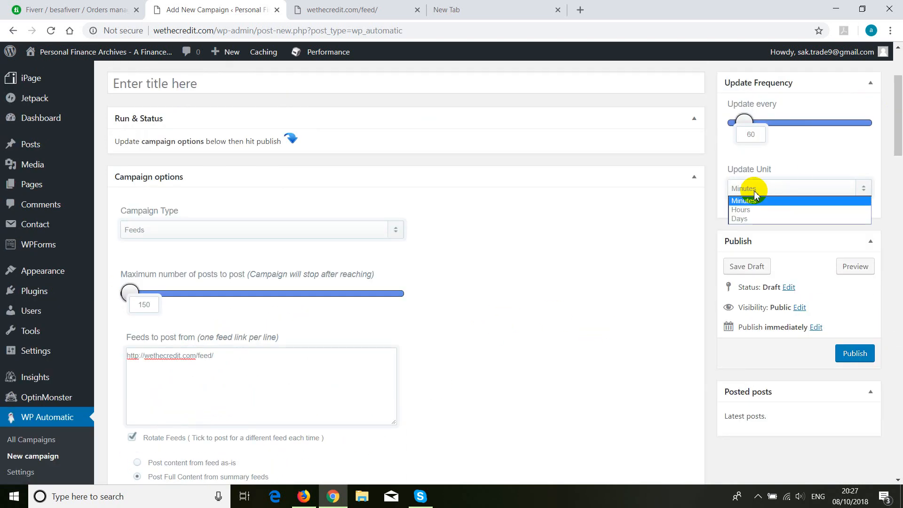
pyautogui.click(739, 219)
pyautogui.doubleClick(751, 134)
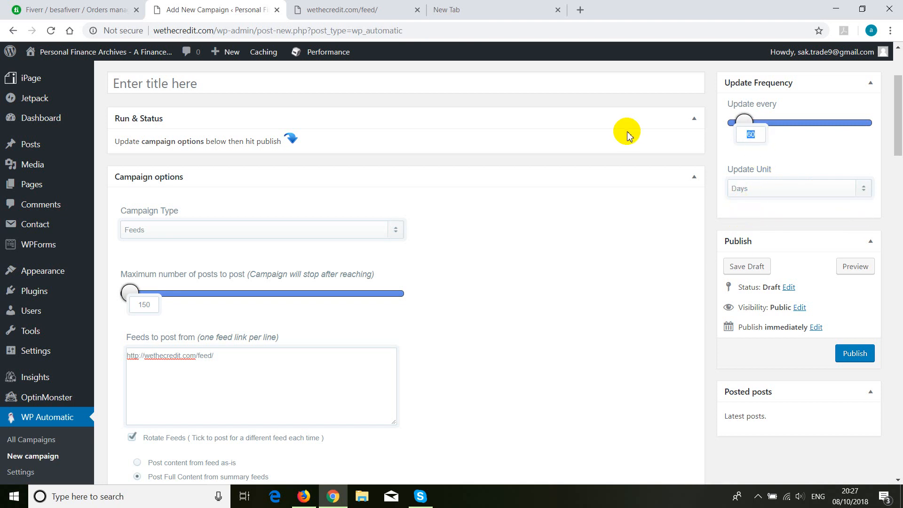
pyautogui.click(829, 166)
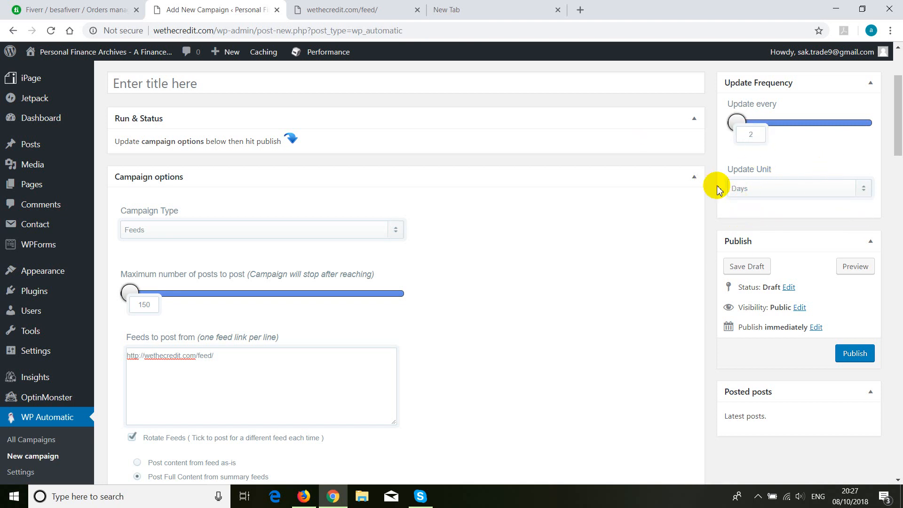
# - Set the campaign's update frequency to every 12 hours
pyautogui.click(751, 188)
pyautogui.click(746, 198)
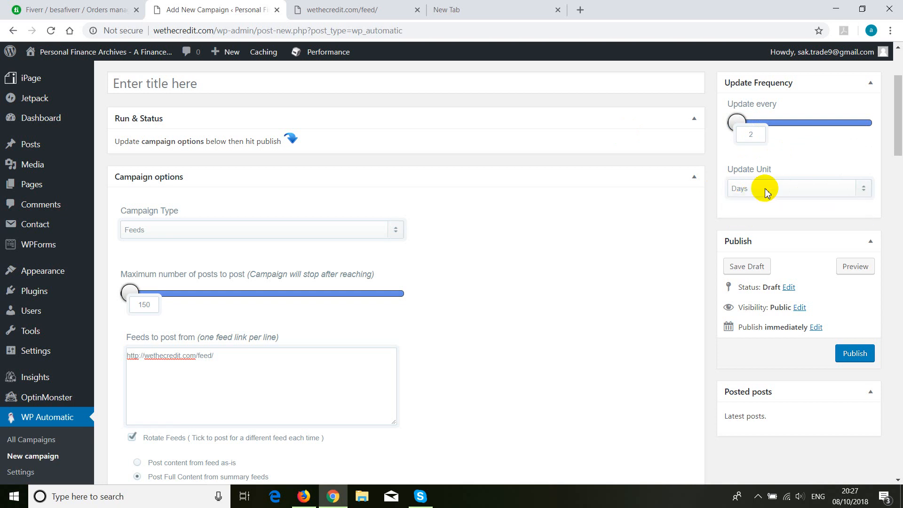
pyautogui.click(759, 136)
pyautogui.doubleClick(759, 137)
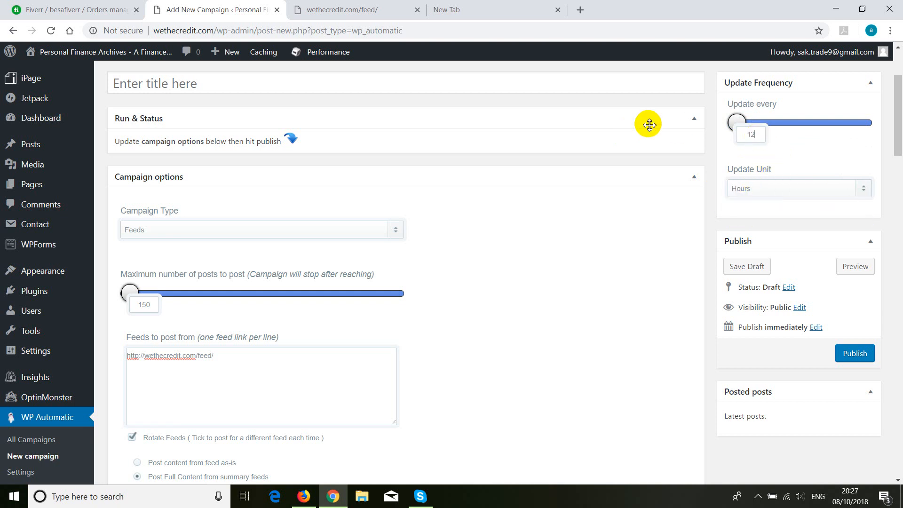
pyautogui.write('12')
pyautogui.click(813, 165)
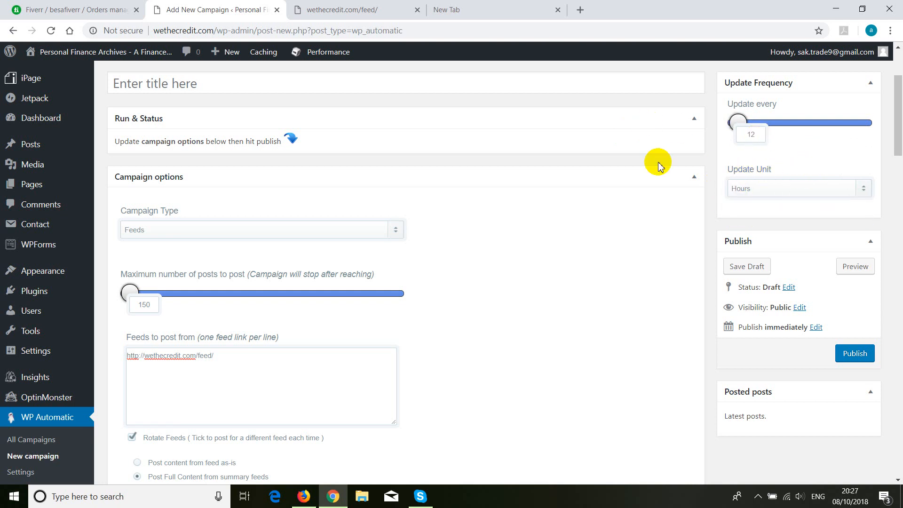
pyautogui.moveTo(787, 159); pyautogui.dragTo(732, 121)
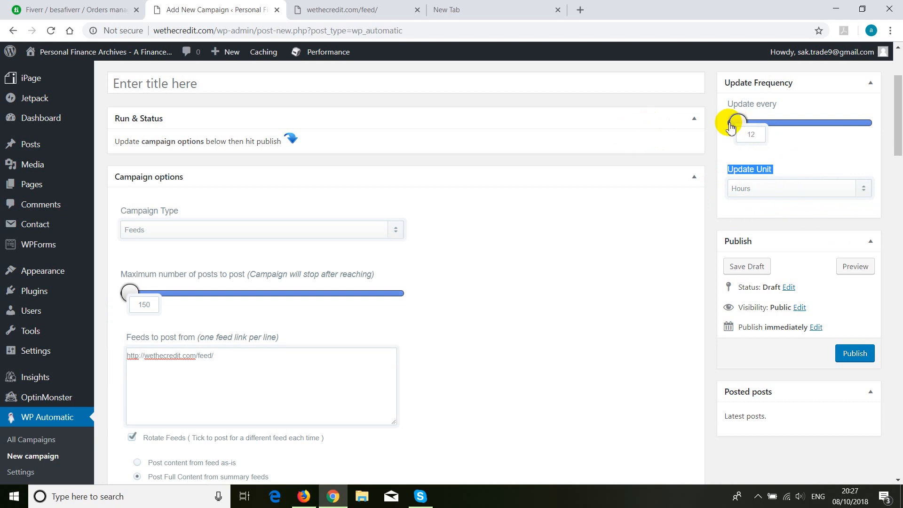
pyautogui.click(790, 142)
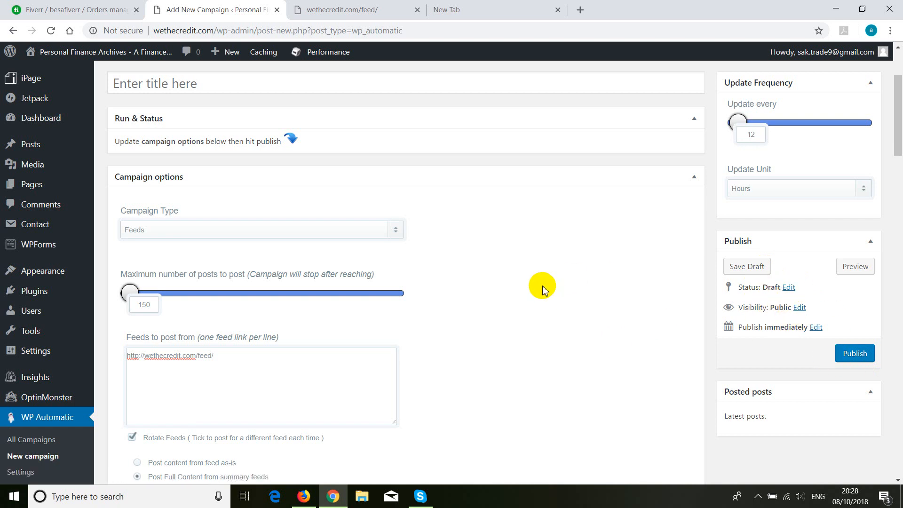
# - Leave the new campaign page and open the Magicsense theme settings
pyautogui.scroll(-5, 131, 202)
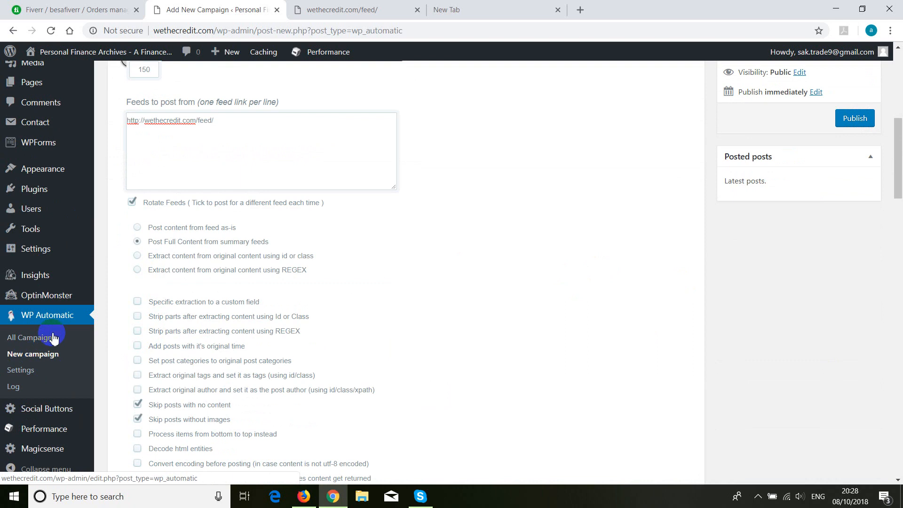
pyautogui.scroll(-3, 91, 387)
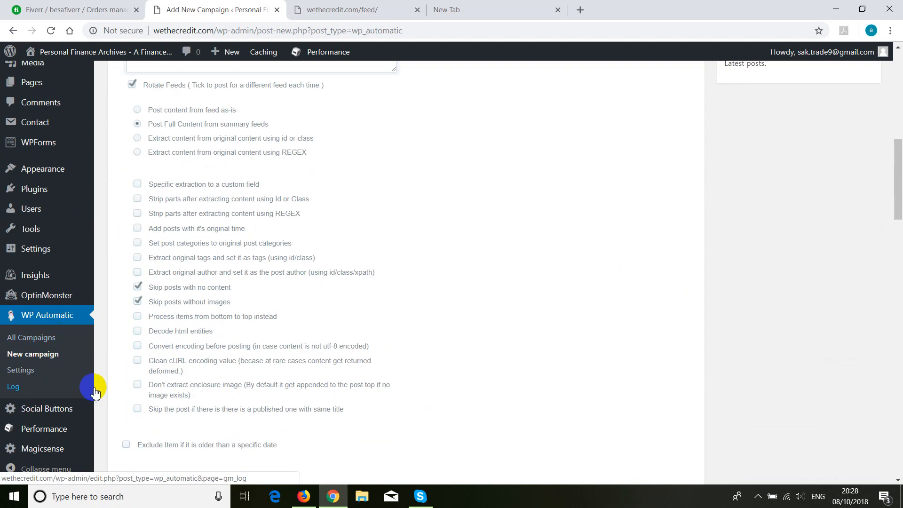
pyautogui.click(33, 451)
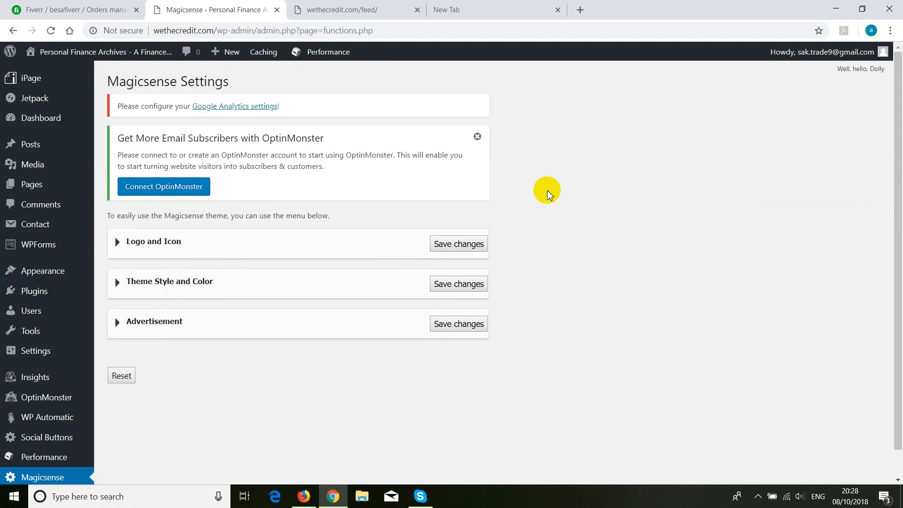
# - Load the blog's homepage wethecredit.com in place of its feed page
pyautogui.click(356, 5)
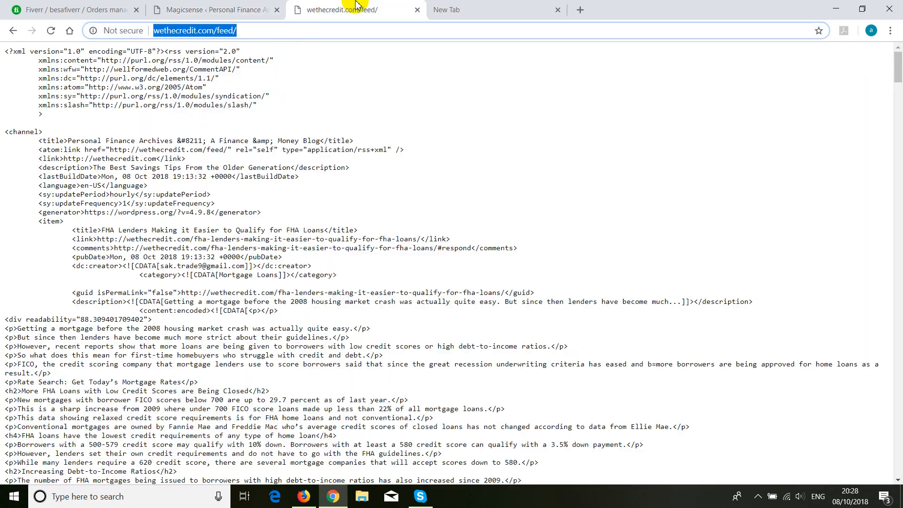
pyautogui.click(234, 30)
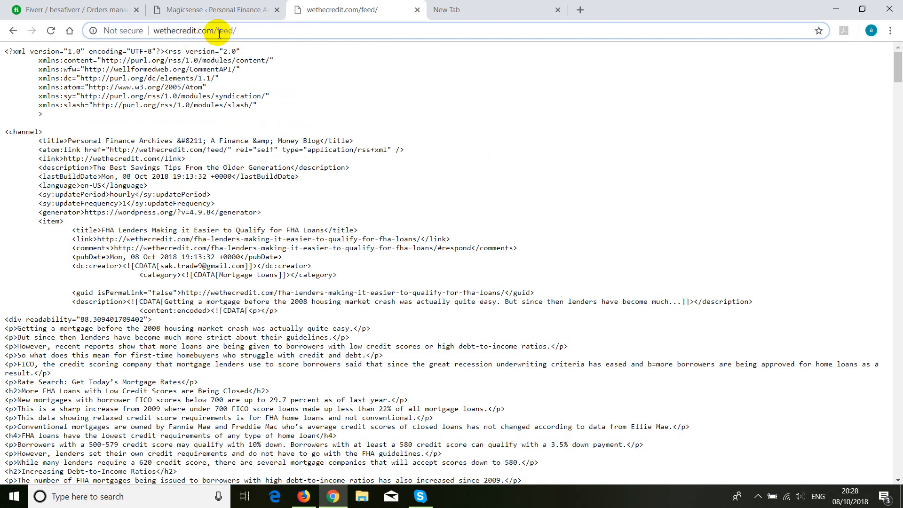
pyautogui.moveTo(217, 30); pyautogui.dragTo(288, 30)
pyautogui.press('BackSpace')
pyautogui.press('Return')
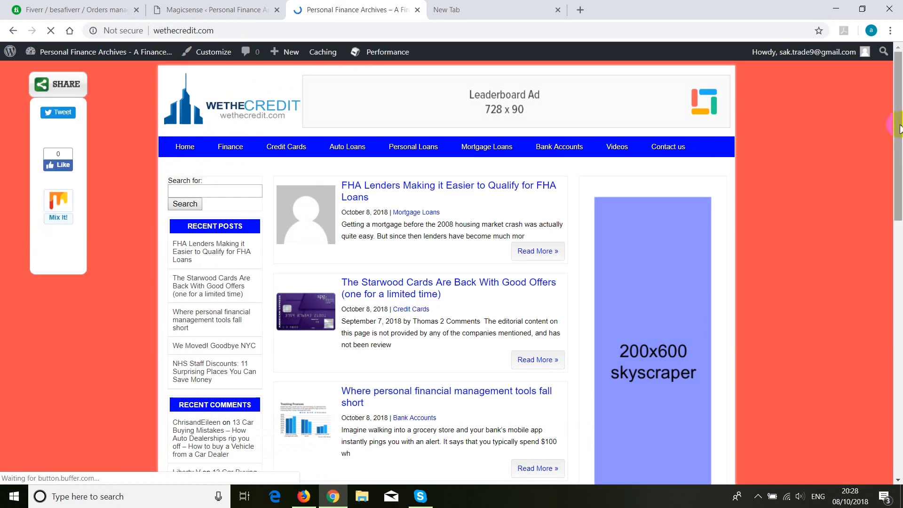
pyautogui.moveTo(900, 128); pyautogui.dragTo(900, 88)
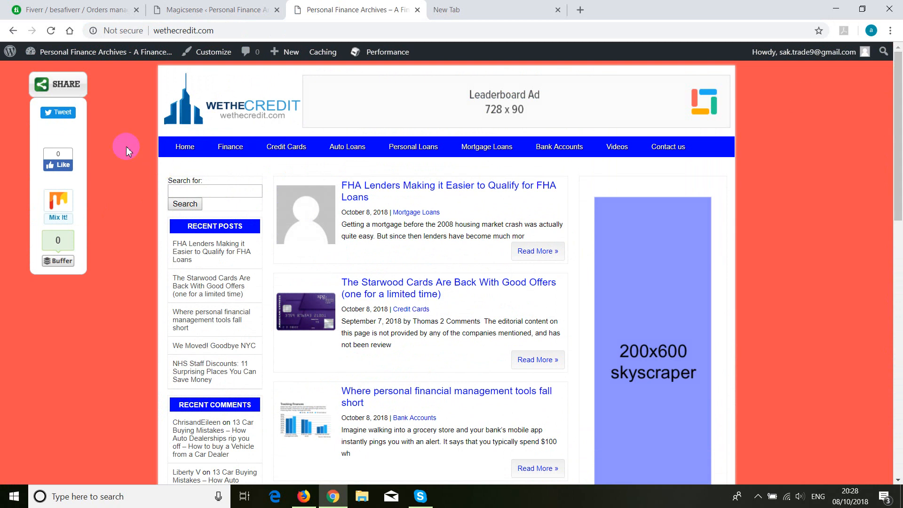
# - Review the Icon and Your Logo URL settings under Logo and Icon in the Magicsense settings, then collapse the section
pyautogui.click(207, 10)
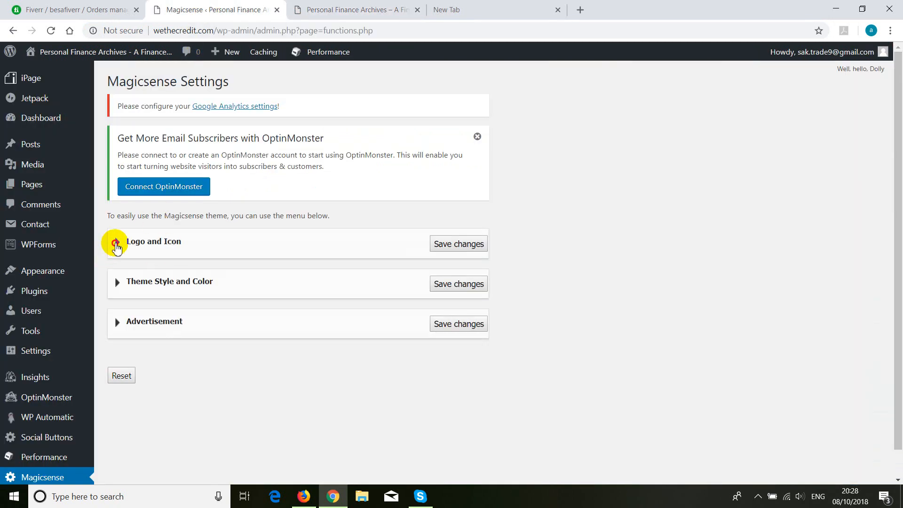
pyautogui.click(116, 241)
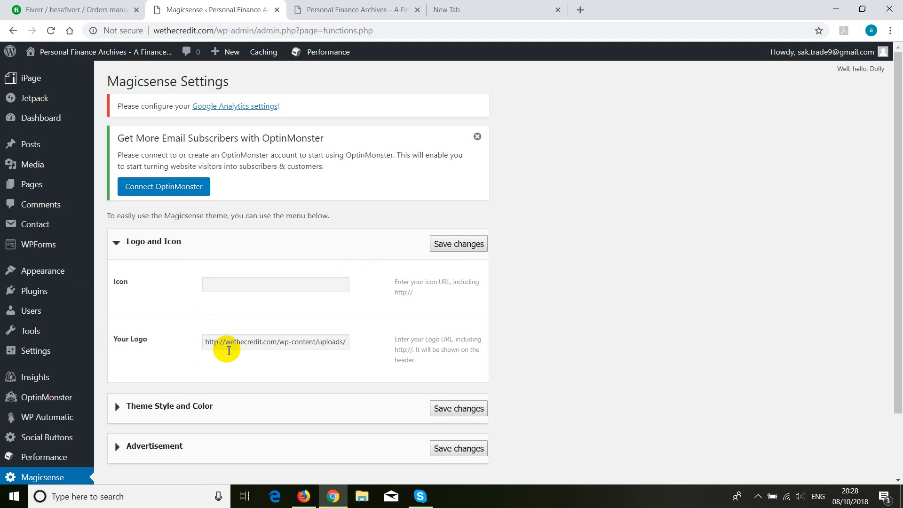
pyautogui.moveTo(48, 168)
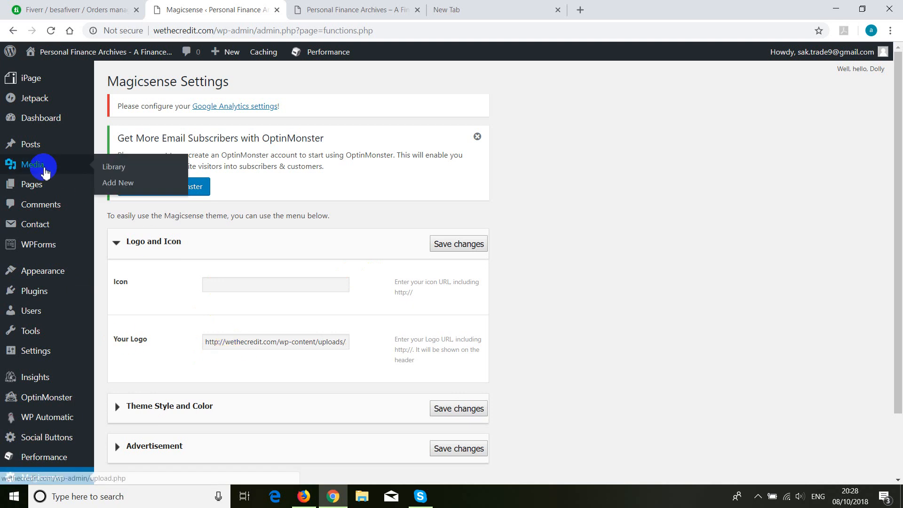
pyautogui.click(122, 186)
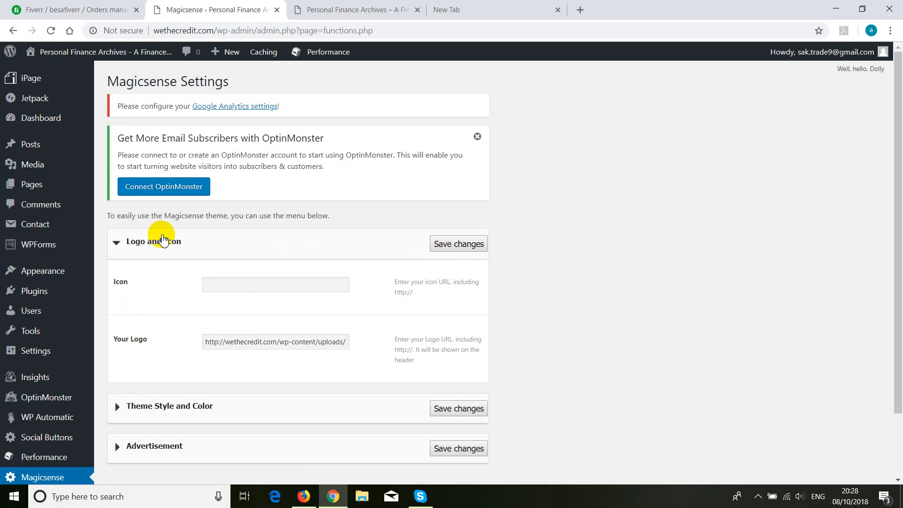
pyautogui.click(116, 241)
# - Expand Theme Style and Color, select the Background Color's hex digits after the #, and view the current background on the homepage
pyautogui.click(117, 282)
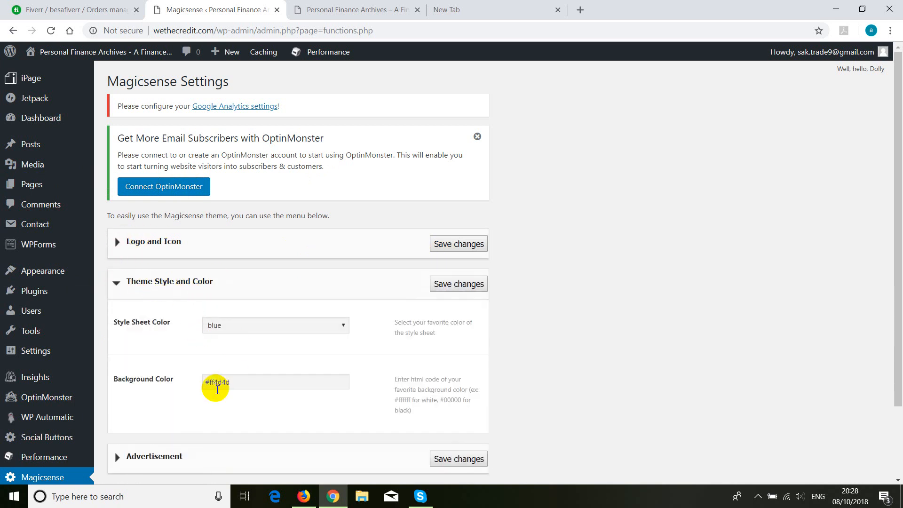
pyautogui.click(210, 382)
pyautogui.moveTo(210, 382); pyautogui.dragTo(236, 384)
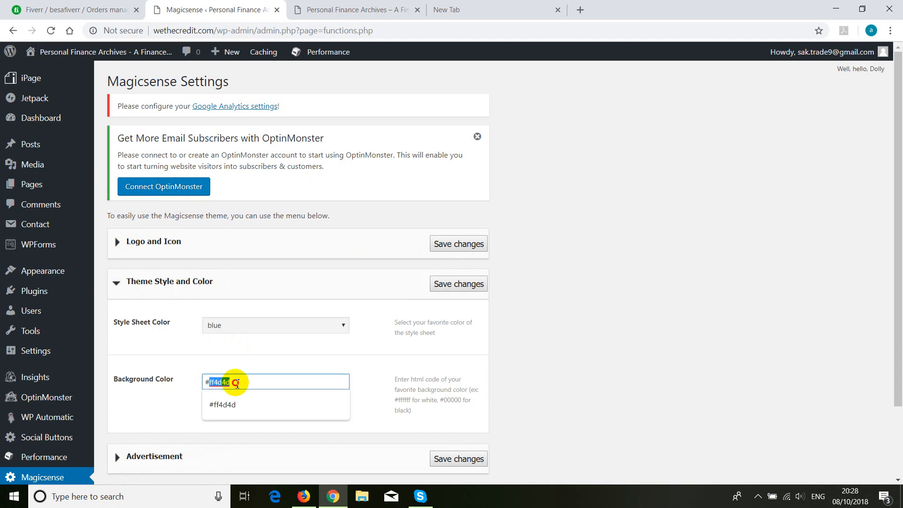
pyautogui.click(343, 9)
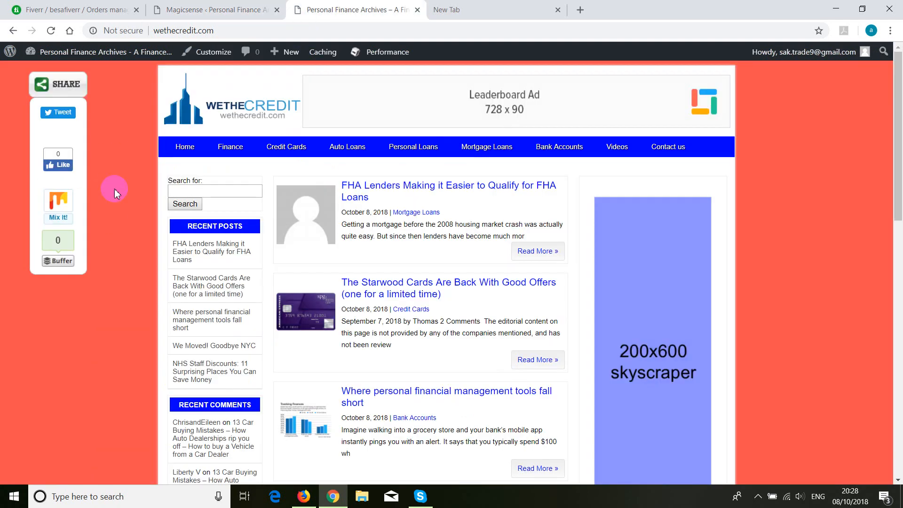
# - Search Google for "html wheel color" in the blank browser tab
pyautogui.click(517, 9)
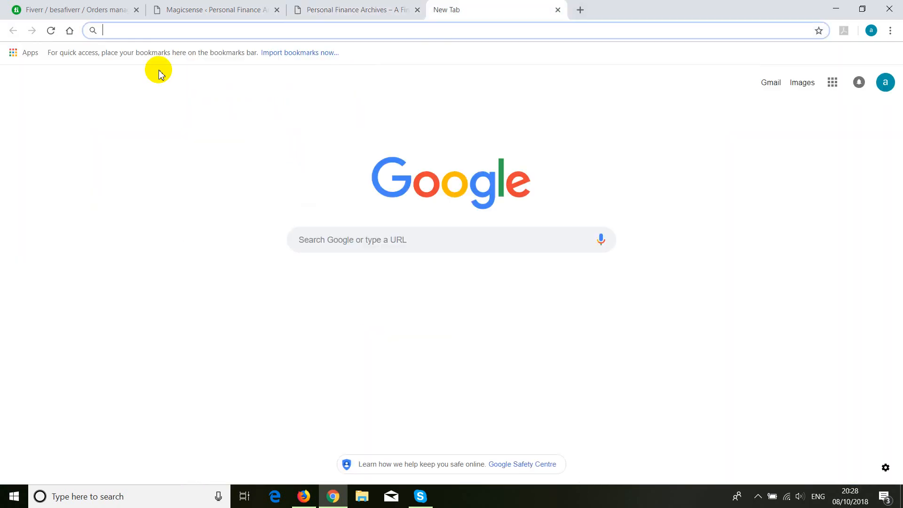
pyautogui.click(52, 31)
pyautogui.click(316, 239)
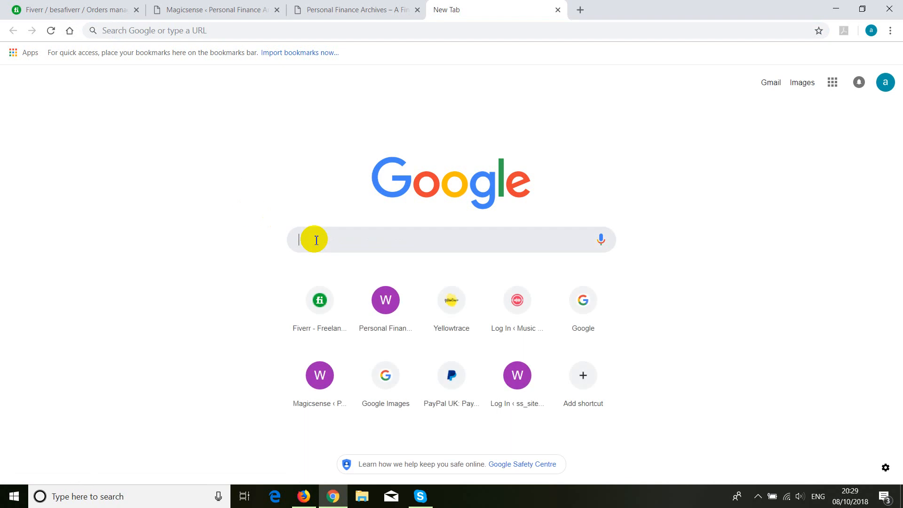
pyautogui.write('html')
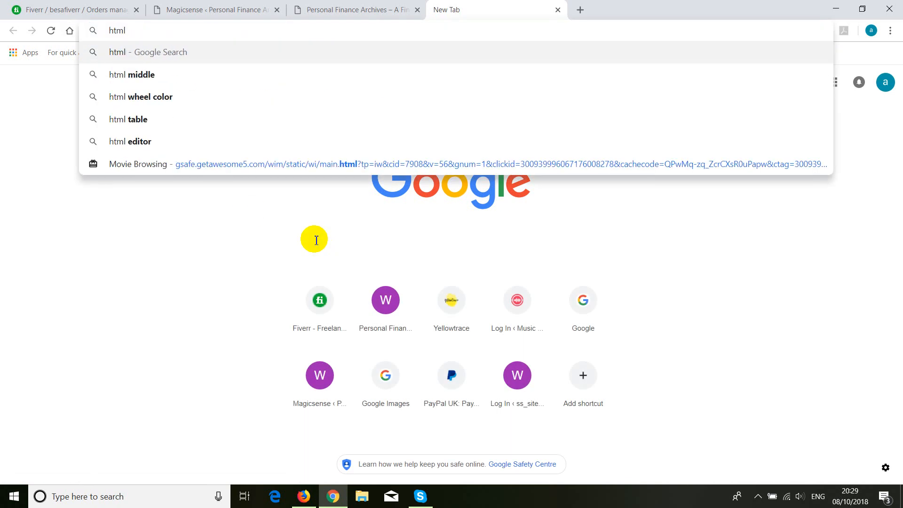
pyautogui.write(' wheel co')
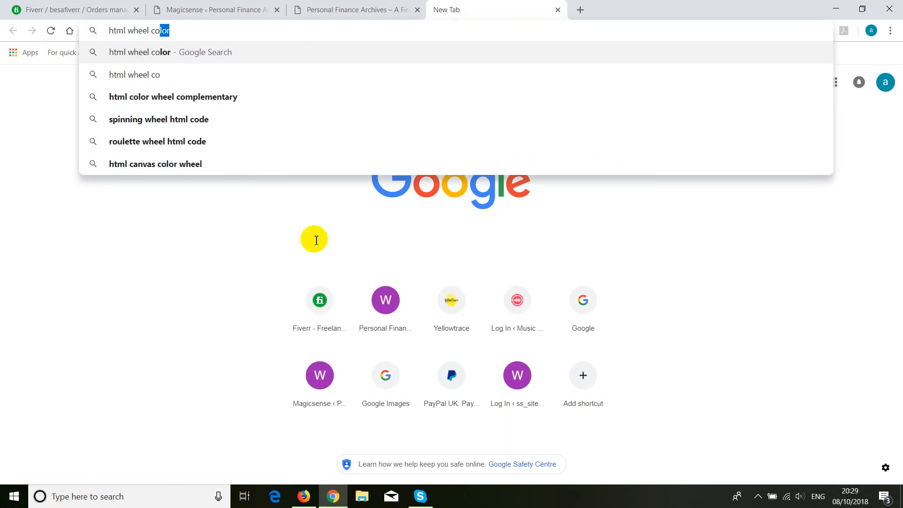
pyautogui.press('Return')
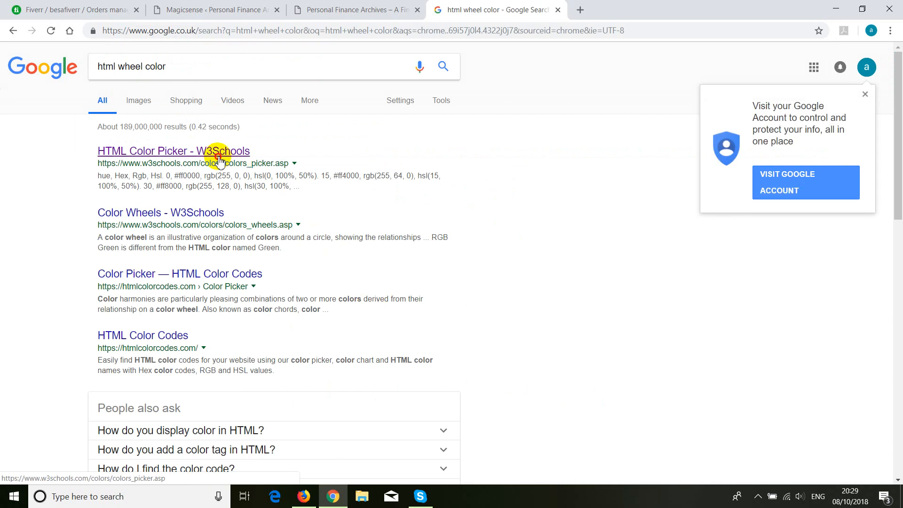
# - Open the W3Schools HTML Color Picker and choose the blue #0033cc from the color hexagon
pyautogui.click(270, 155)
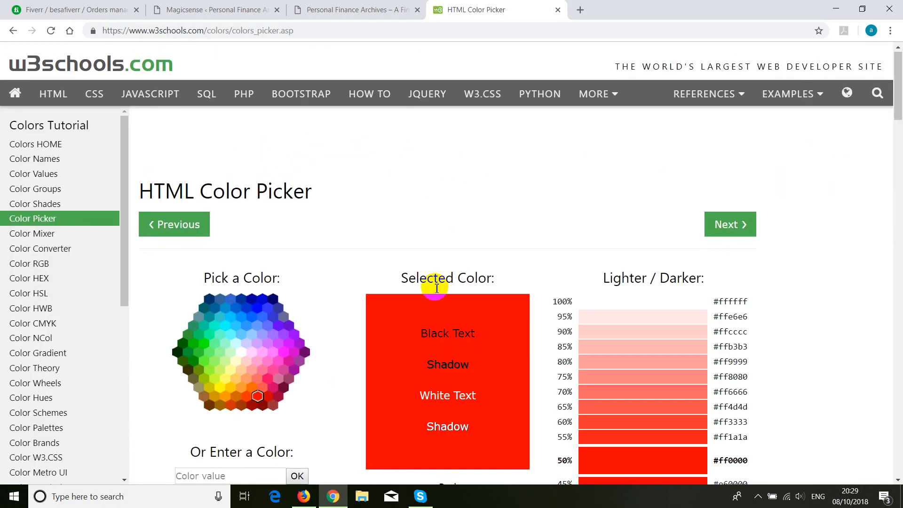
pyautogui.scroll(-3, 461, 160)
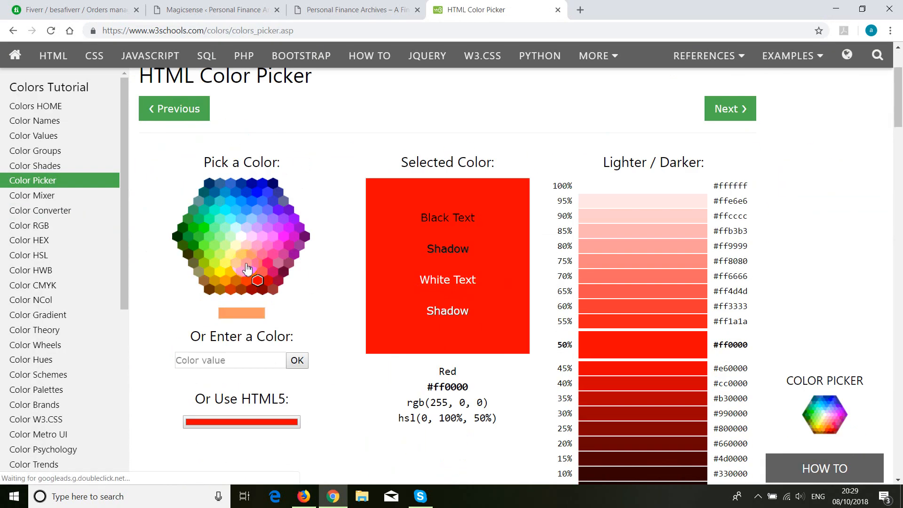
pyautogui.click(248, 193)
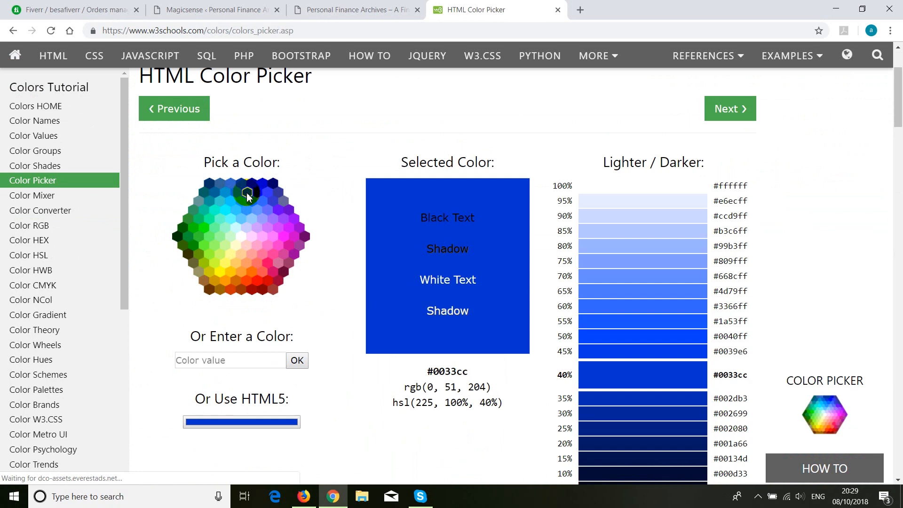
# - Try several lighter shades of the blue, settle on #3366ff, and copy its code 3366ff
pyautogui.click(595, 260)
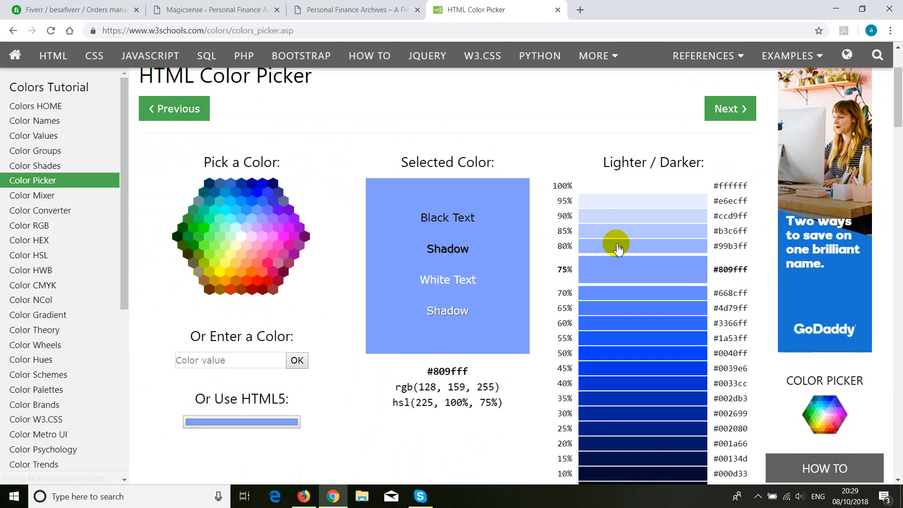
pyautogui.click(615, 242)
pyautogui.click(624, 218)
pyautogui.click(608, 292)
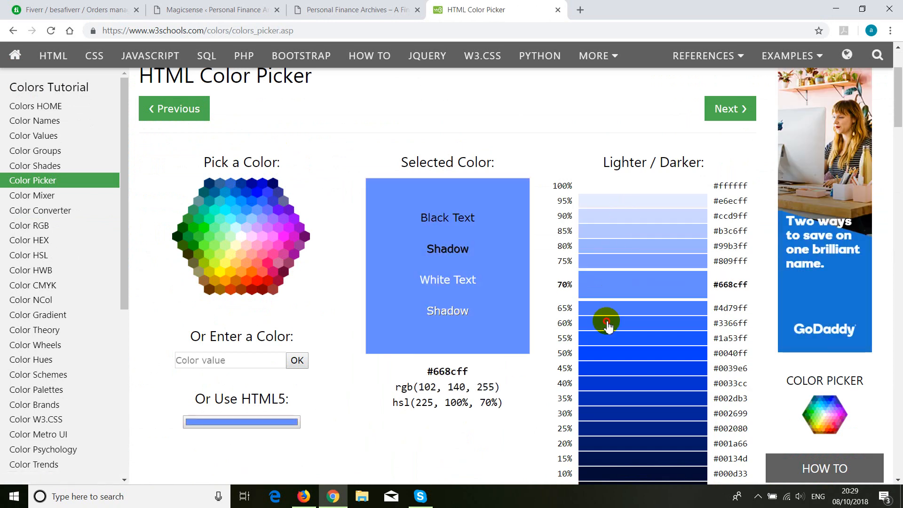
pyautogui.click(605, 321)
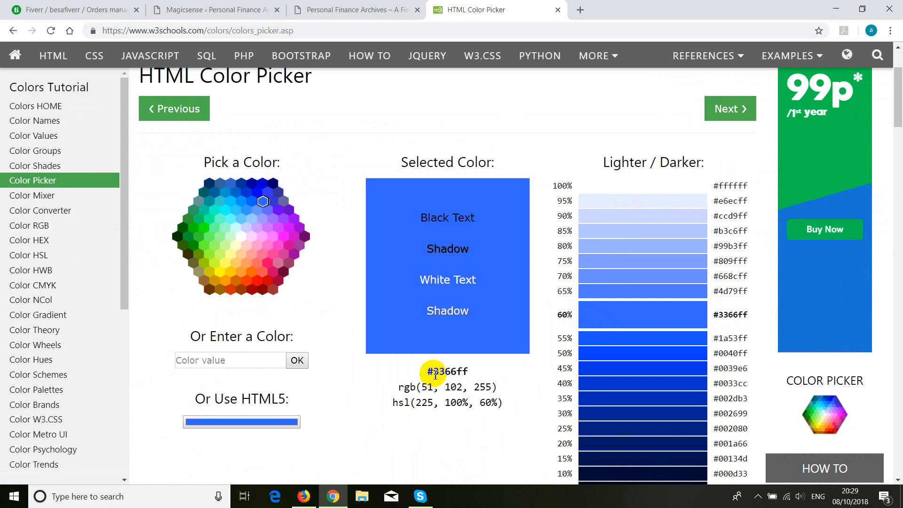
pyautogui.rightClick(466, 370)
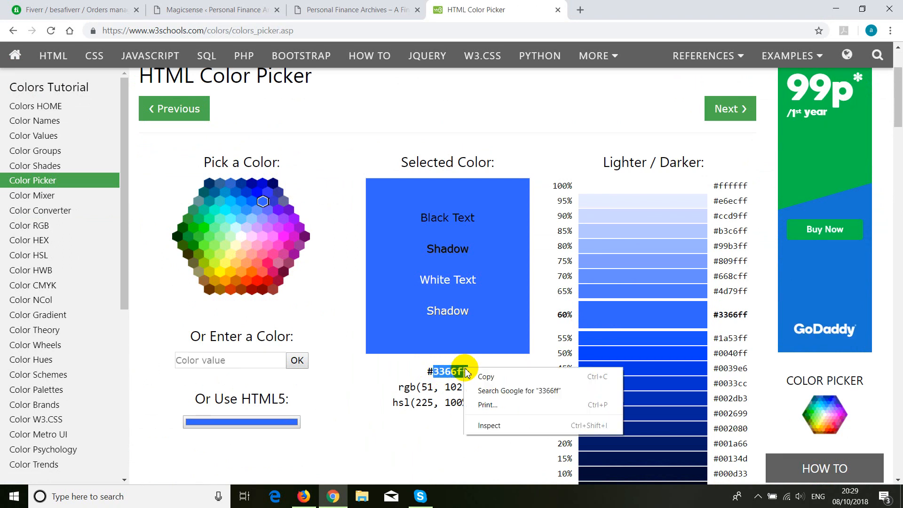
pyautogui.click(482, 374)
# - Try to paste 3366ff over the selected Background Color digits, and check the homepage's background
pyautogui.click(206, 9)
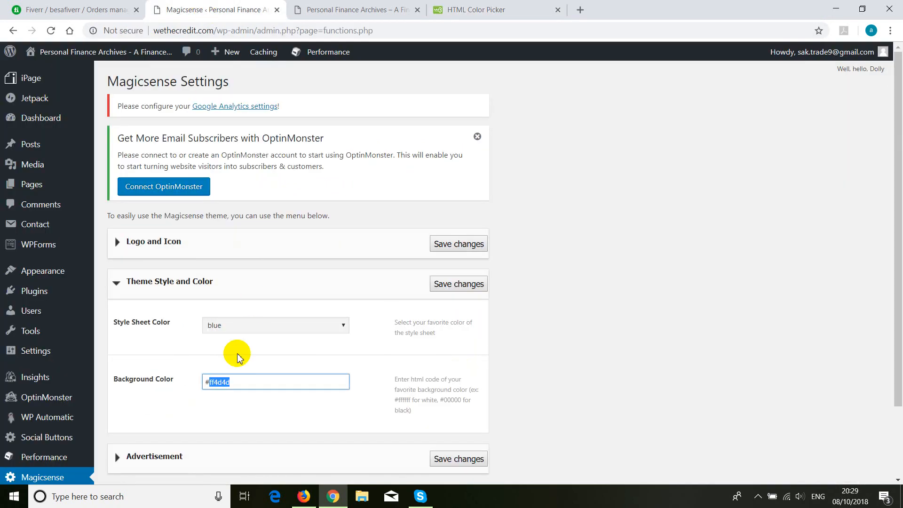
pyautogui.rightClick(220, 385)
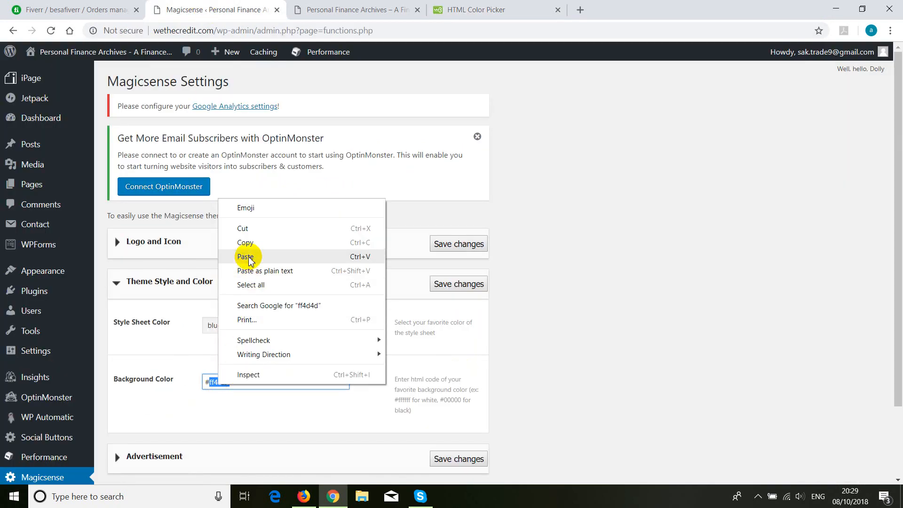
pyautogui.click(358, 9)
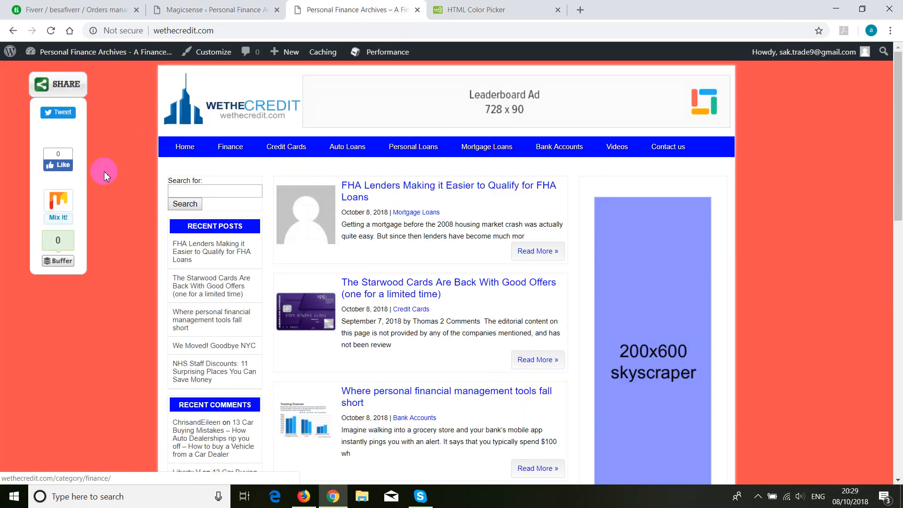
pyautogui.click(207, 9)
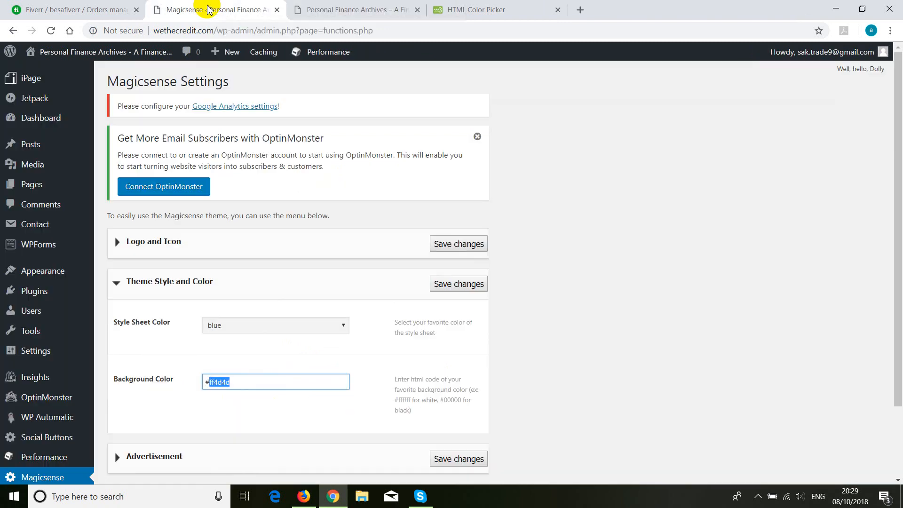
# - Return to the HTML Color Picker, pick the 90% lighter shade #ccd9ff, and select its code ccd9ff for copying
pyautogui.click(470, 8)
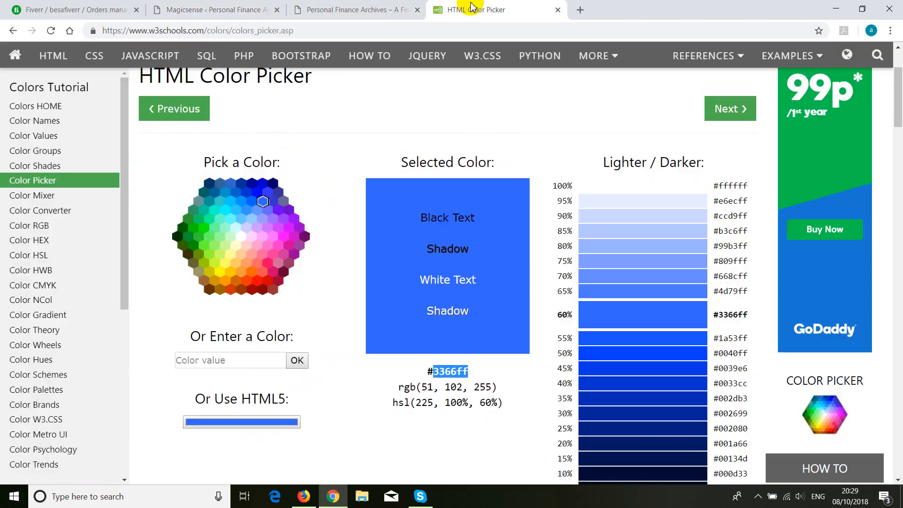
pyautogui.click(603, 237)
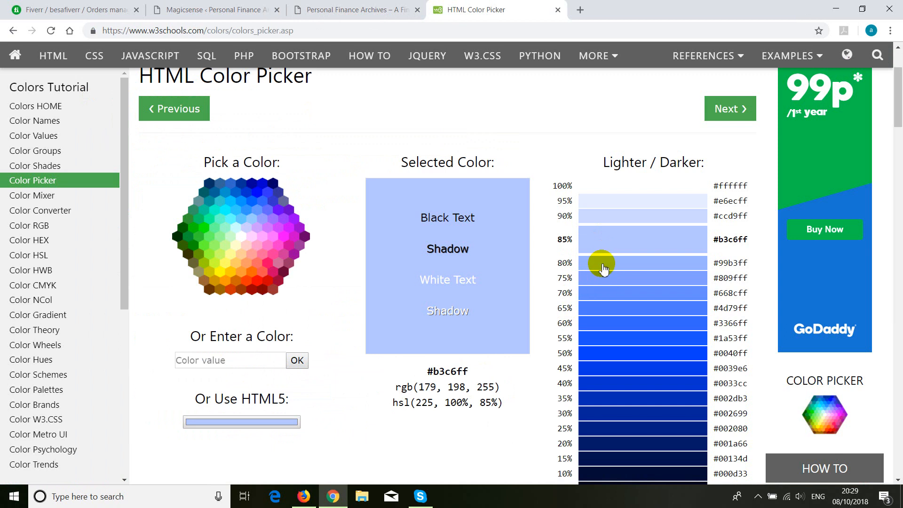
pyautogui.click(603, 220)
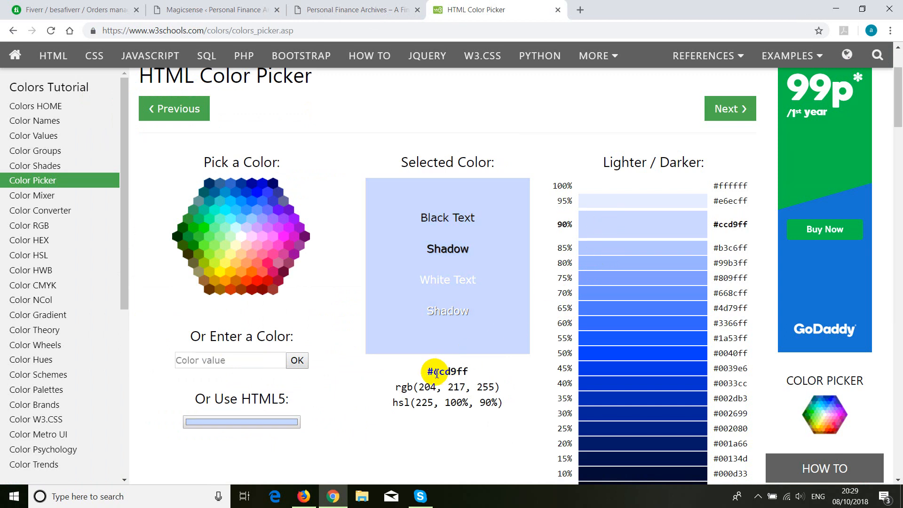
pyautogui.moveTo(436, 373); pyautogui.dragTo(465, 371)
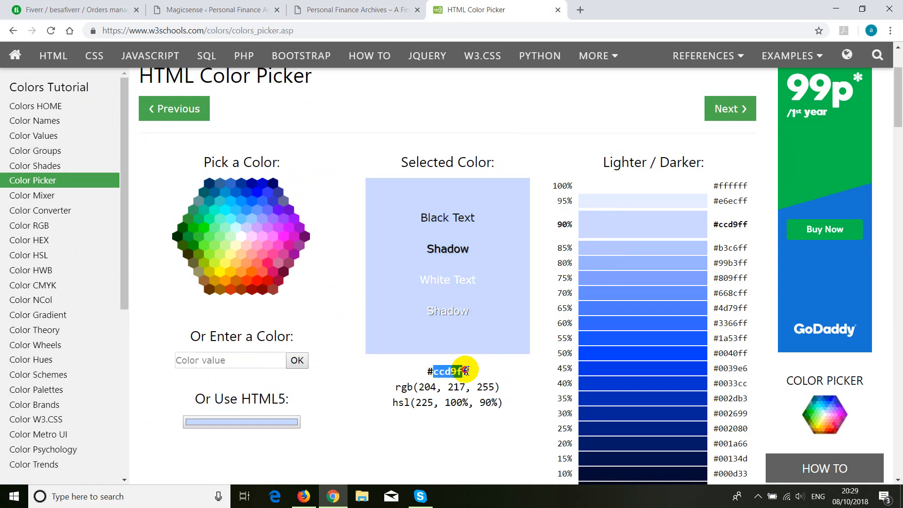
# - Set the Magicsense Background Color to #ccd9ff and save the theme style changes
pyautogui.click(306, 10)
pyautogui.click(221, 10)
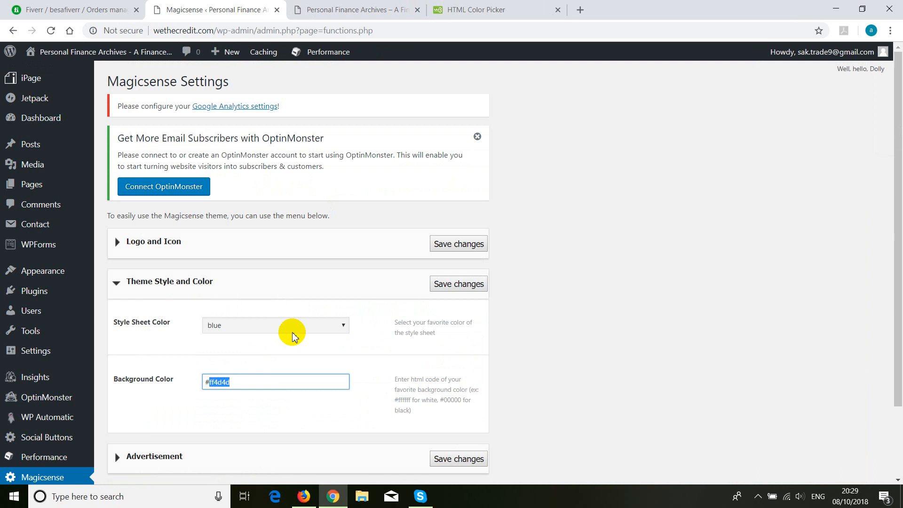
pyautogui.rightClick(223, 382)
pyautogui.click(251, 256)
pyautogui.click(459, 284)
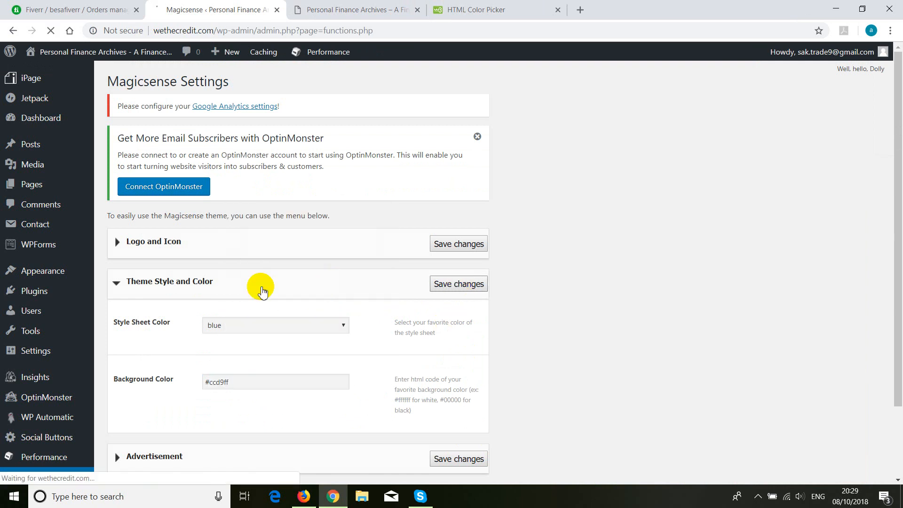
# - Reload the blog homepage to check the new background color
pyautogui.click(337, 9)
pyautogui.rightClick(118, 91)
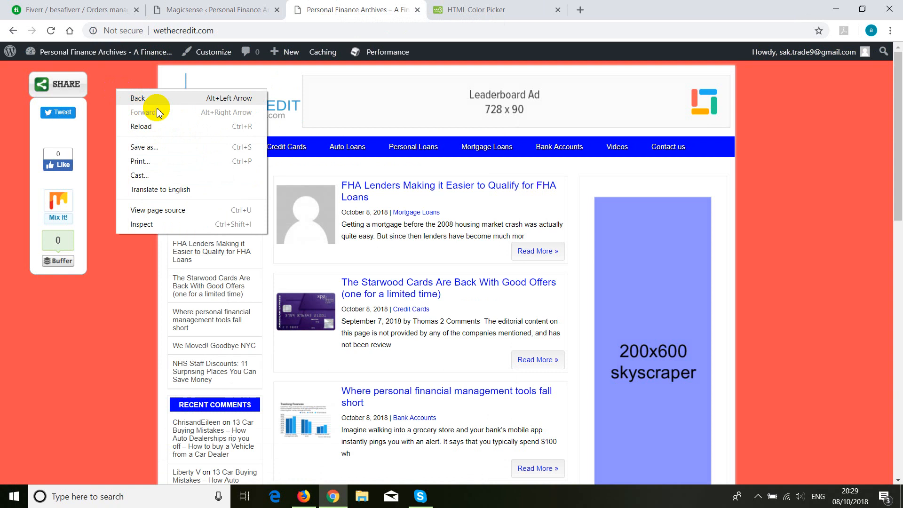
pyautogui.click(142, 127)
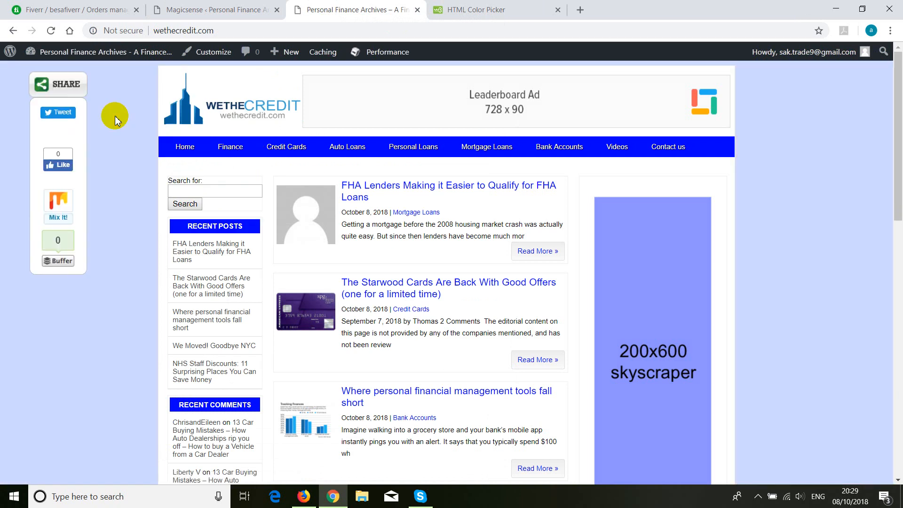
pyautogui.moveTo(897, 100); pyautogui.dragTo(877, 80)
# - Review the Magicsense Advertisement slots, comparing the Header Ads 728x90 code with the homepage's leaderboard banner
pyautogui.click(235, 12)
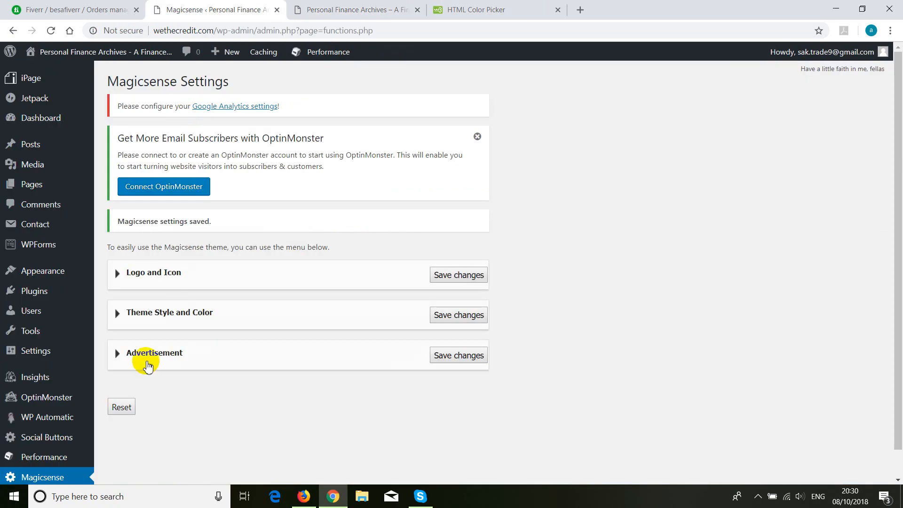
pyautogui.click(121, 355)
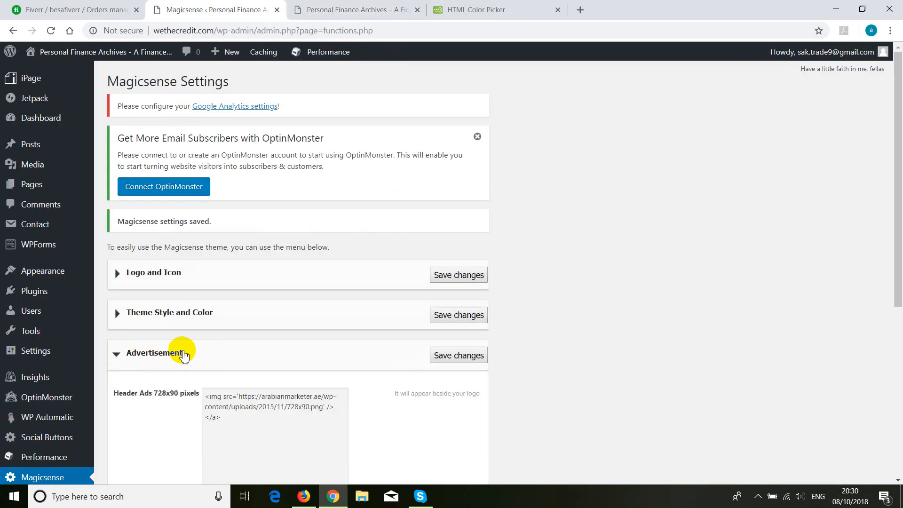
pyautogui.scroll(-4, 182, 353)
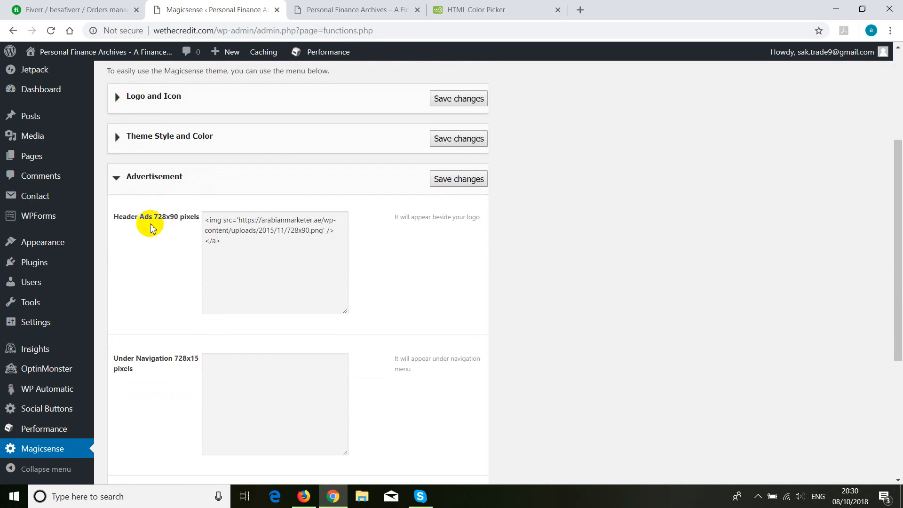
pyautogui.click(345, 10)
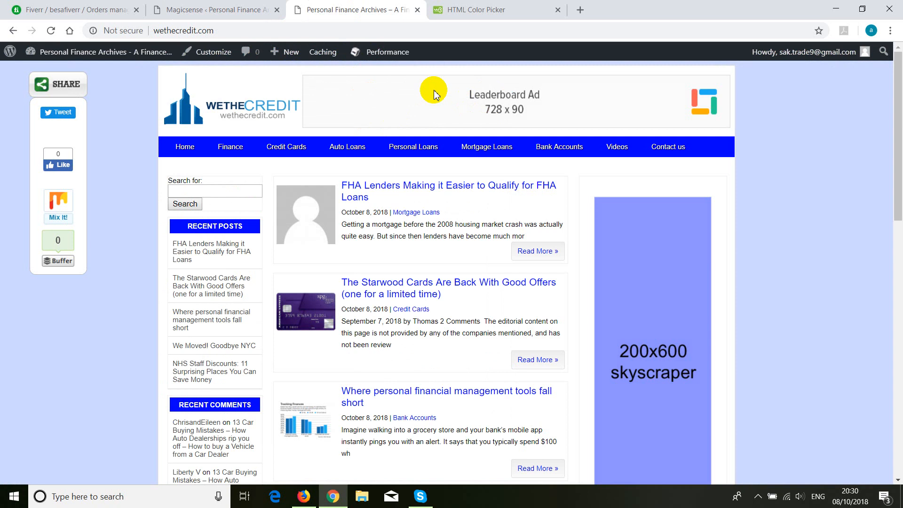
pyautogui.click(217, 10)
pyautogui.click(268, 283)
pyautogui.hotkey('ctrl', 'a')
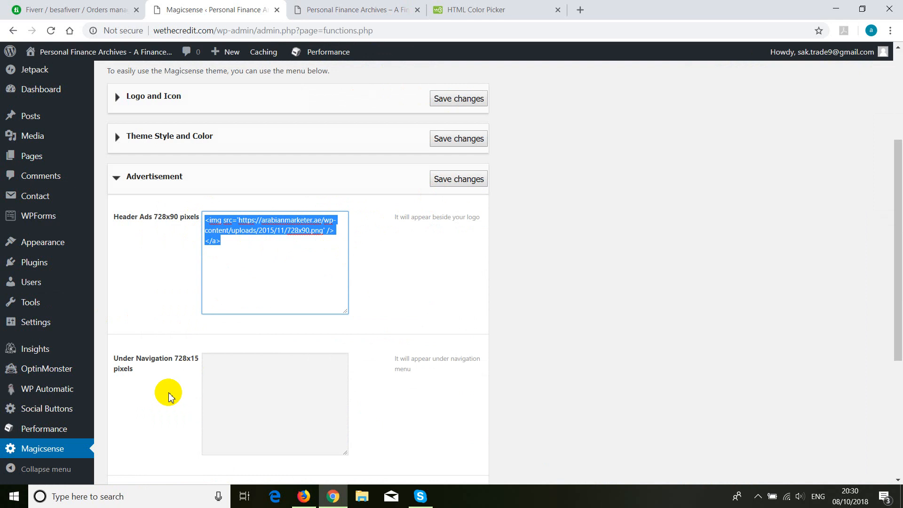
pyautogui.scroll(-3, 145, 365)
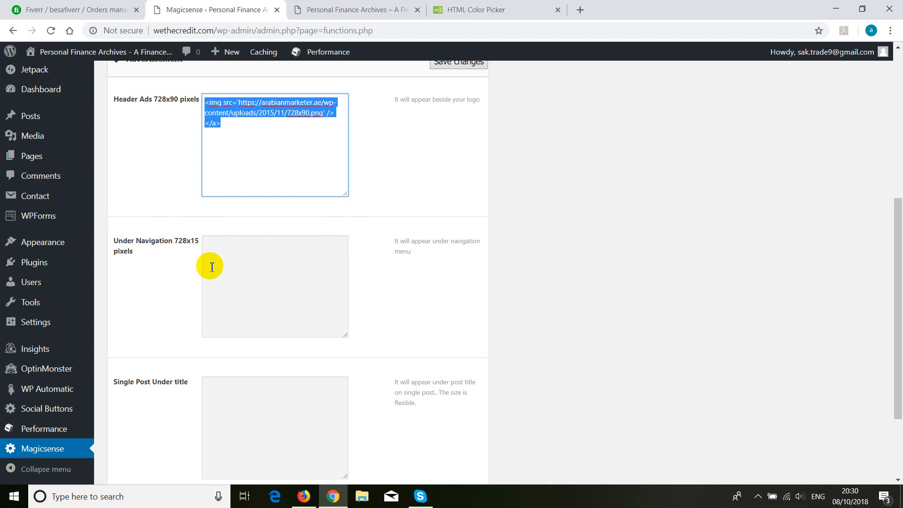
pyautogui.scroll(-3, 165, 268)
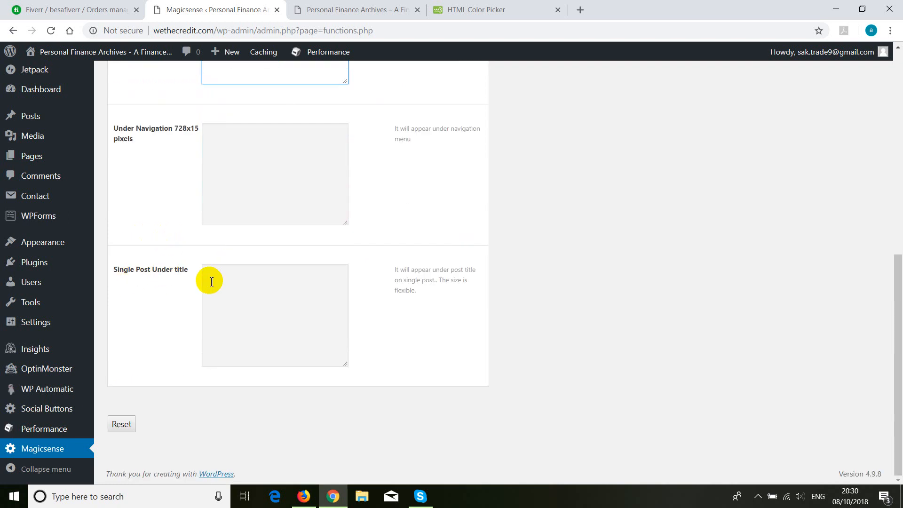
pyautogui.scroll(2, 172, 284)
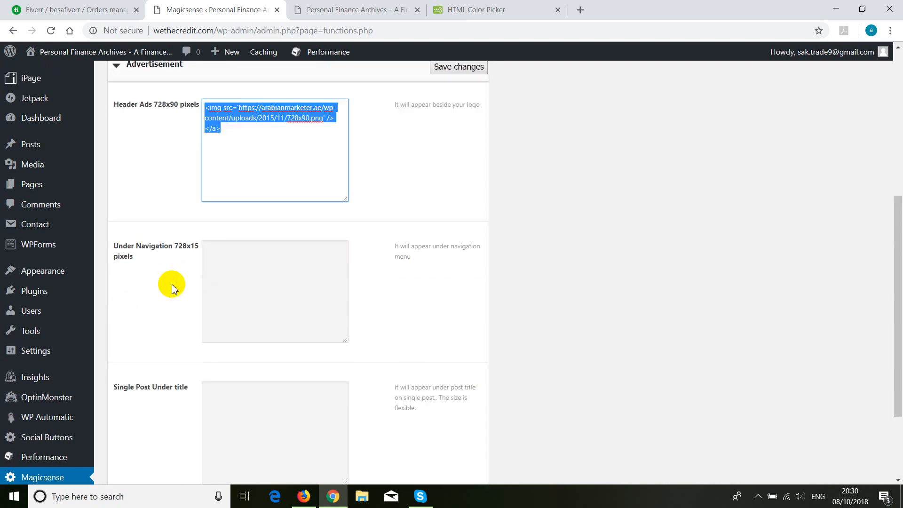
# - Copy the Header Ads 728x90 image code and paste it into the Single Post Under title ad box
pyautogui.rightClick(250, 119)
pyautogui.click(273, 164)
pyautogui.scroll(-3, 127, 207)
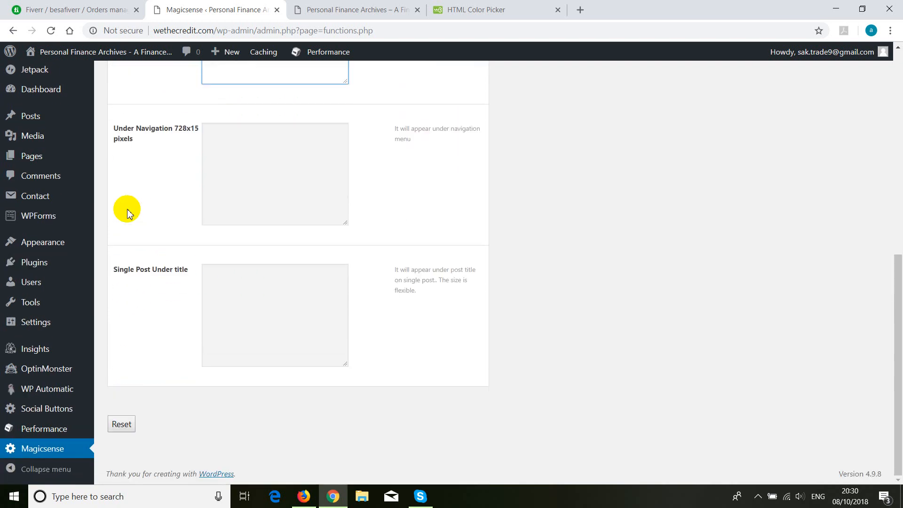
pyautogui.rightClick(223, 287)
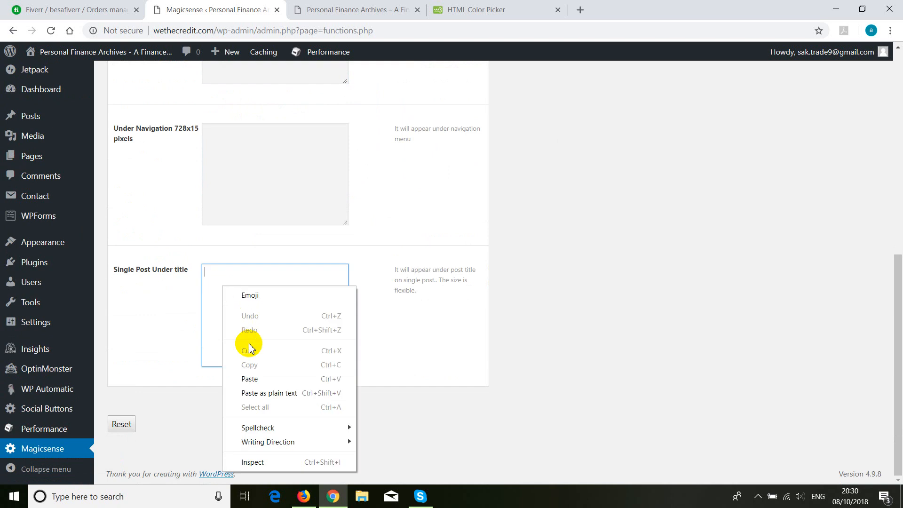
pyautogui.click(246, 377)
# - Reset the Magicsense settings, paste the copied image code back into Header Ads 728x90, and save the changes
pyautogui.click(121, 424)
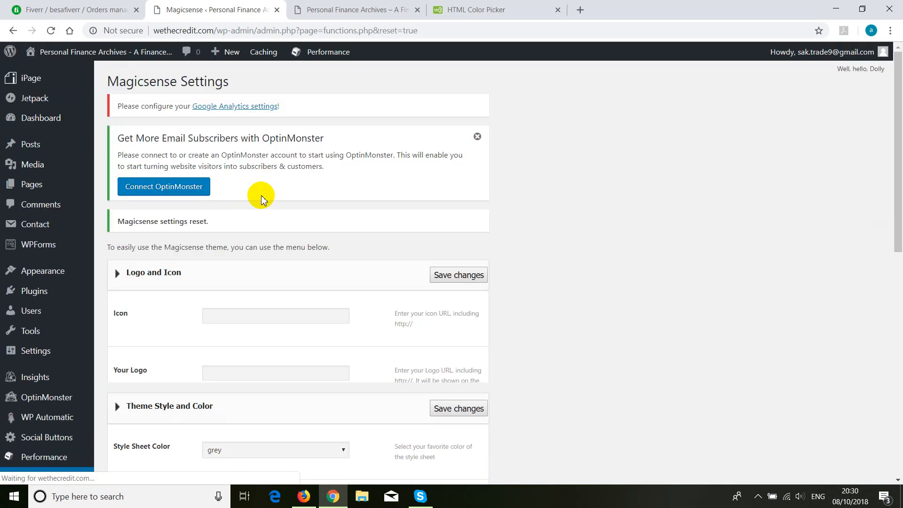
pyautogui.click(136, 354)
pyautogui.scroll(-5, 191, 269)
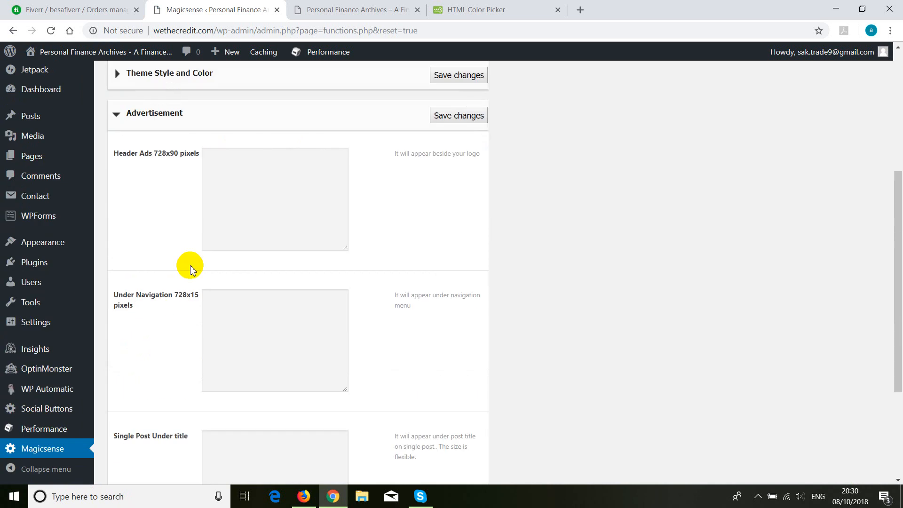
pyautogui.rightClick(238, 186)
pyautogui.click(258, 273)
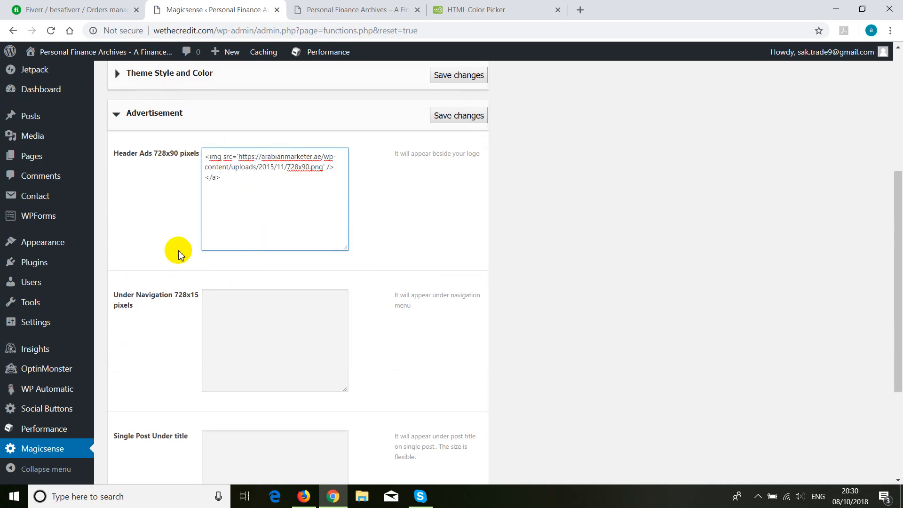
pyautogui.scroll(-3, 174, 254)
pyautogui.scroll(4, 355, 226)
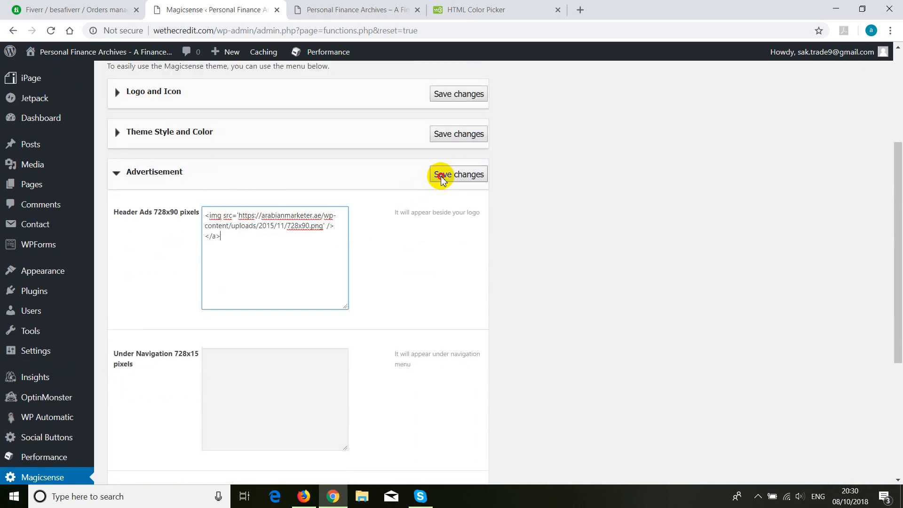
pyautogui.click(442, 176)
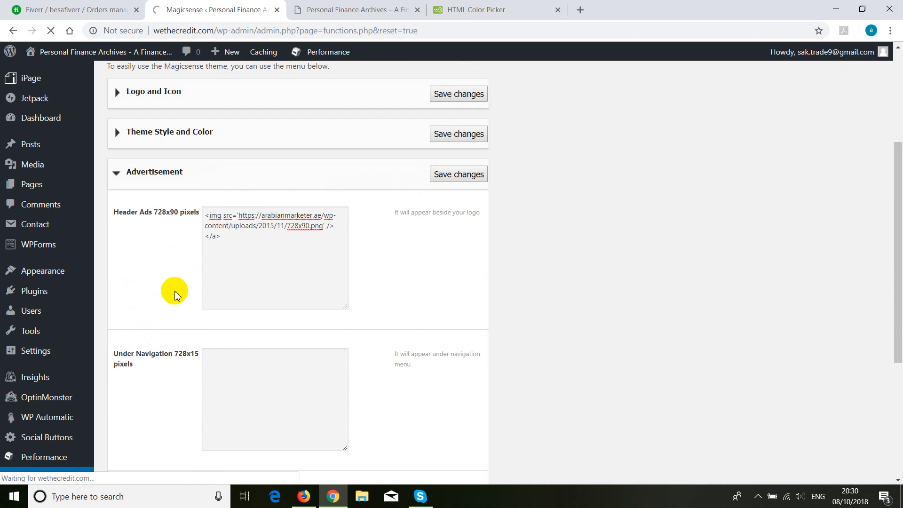
# - Reopen the Advertisement settings and review the Header Ads, Under Navigation and Single Post Under title boxes
pyautogui.click(126, 354)
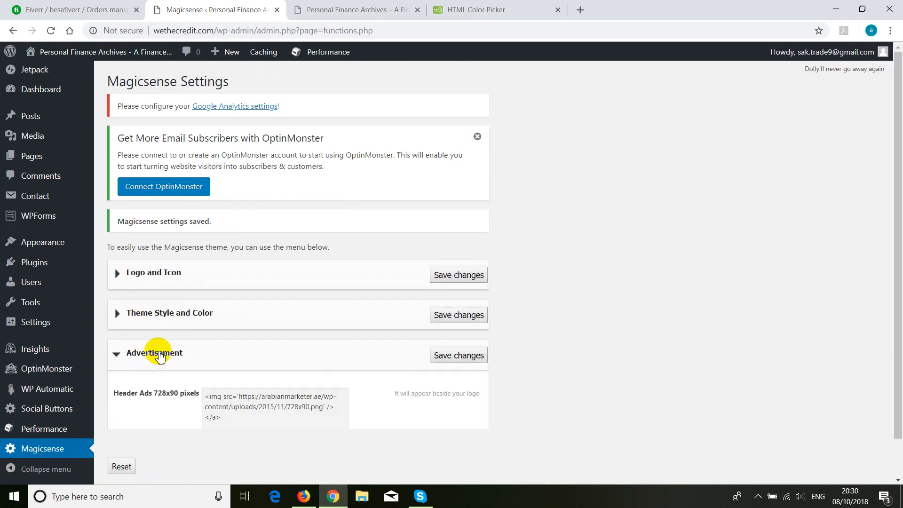
pyautogui.scroll(-5, 165, 351)
pyautogui.scroll(-4, 179, 352)
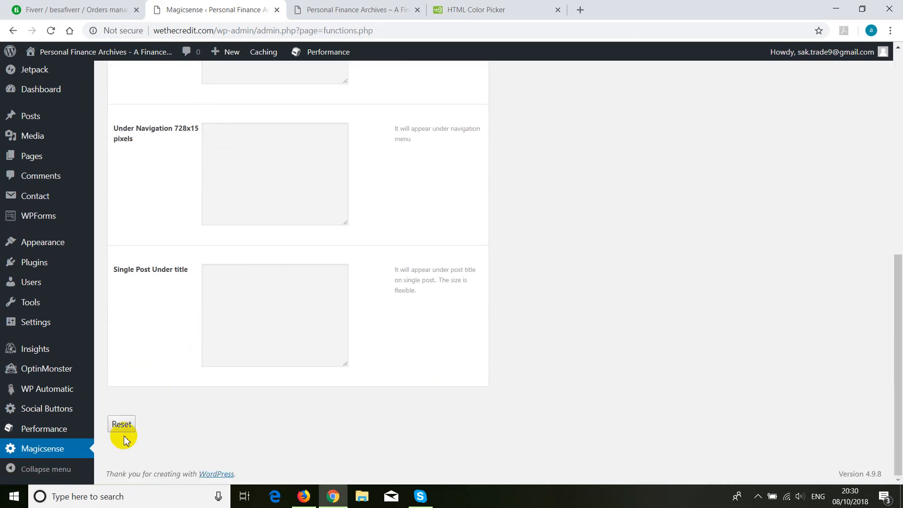
pyautogui.scroll(5, 286, 288)
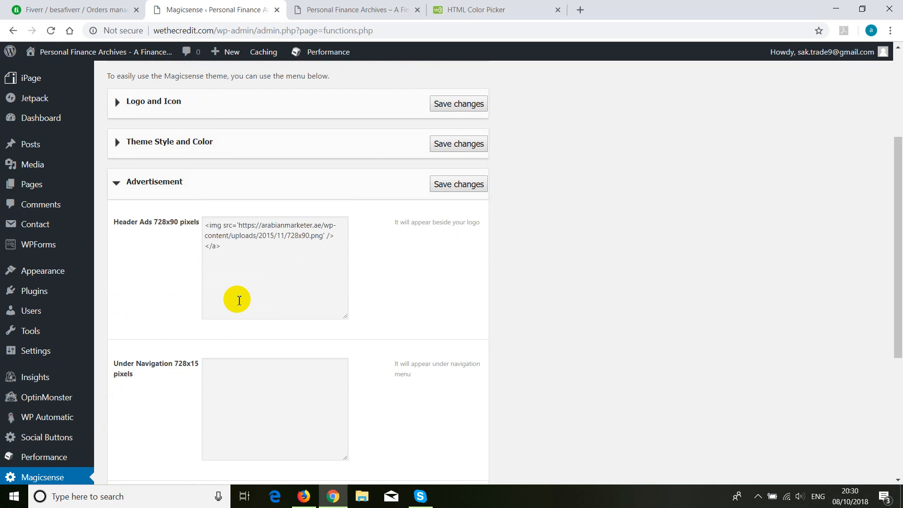
pyautogui.scroll(-3, 238, 299)
pyautogui.scroll(-3, 238, 300)
pyautogui.rightClick(248, 281)
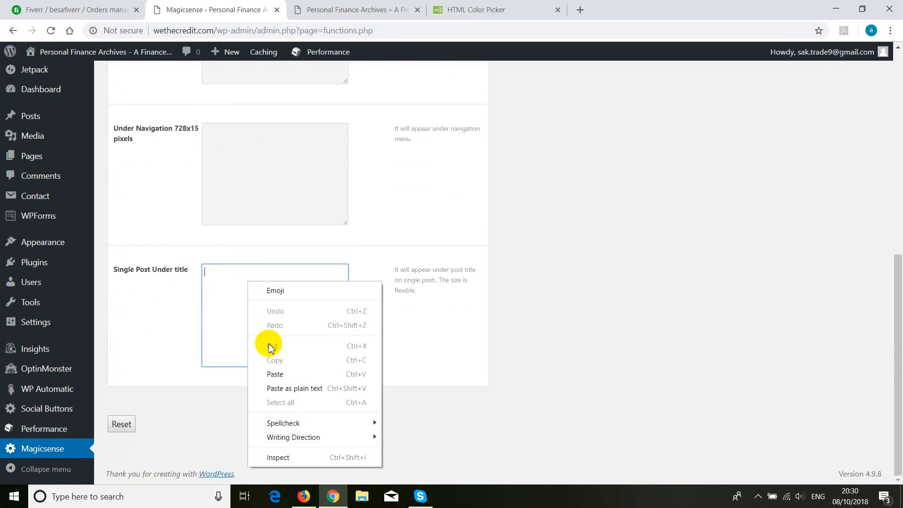
pyautogui.click(155, 308)
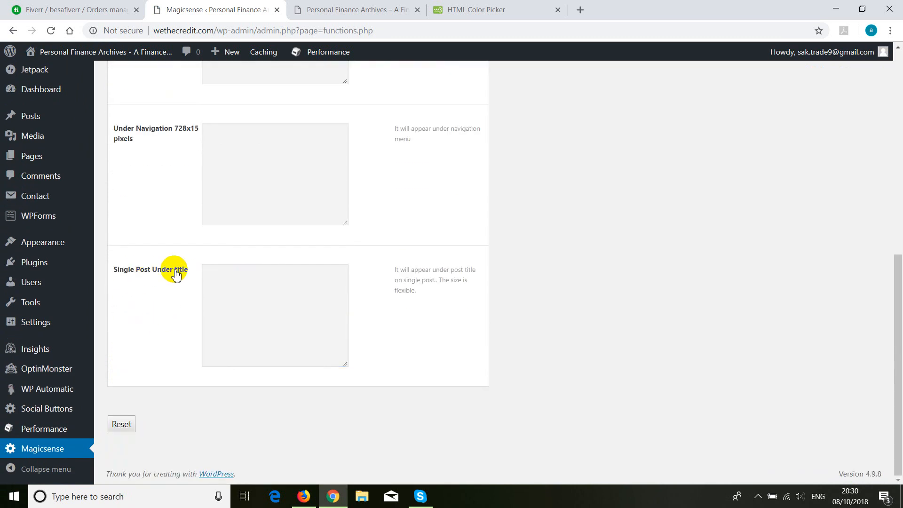
pyautogui.scroll(8, 203, 312)
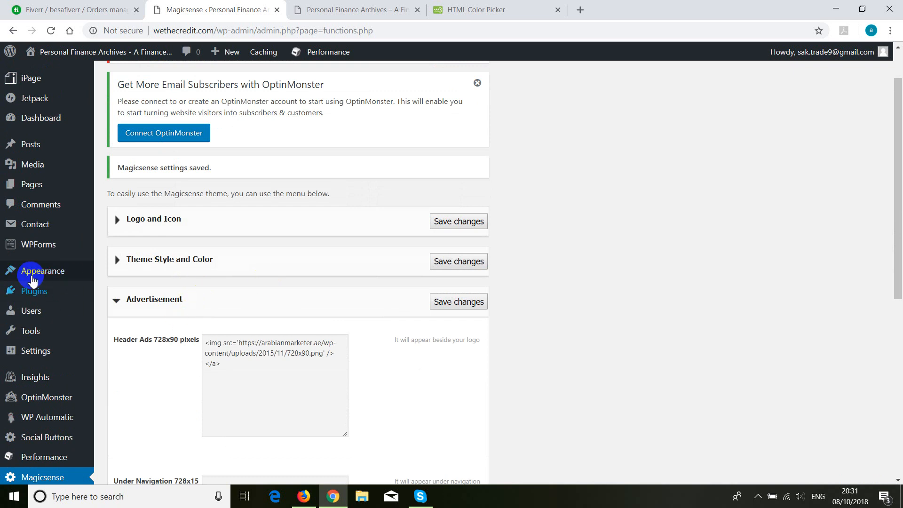
pyautogui.moveTo(47, 357)
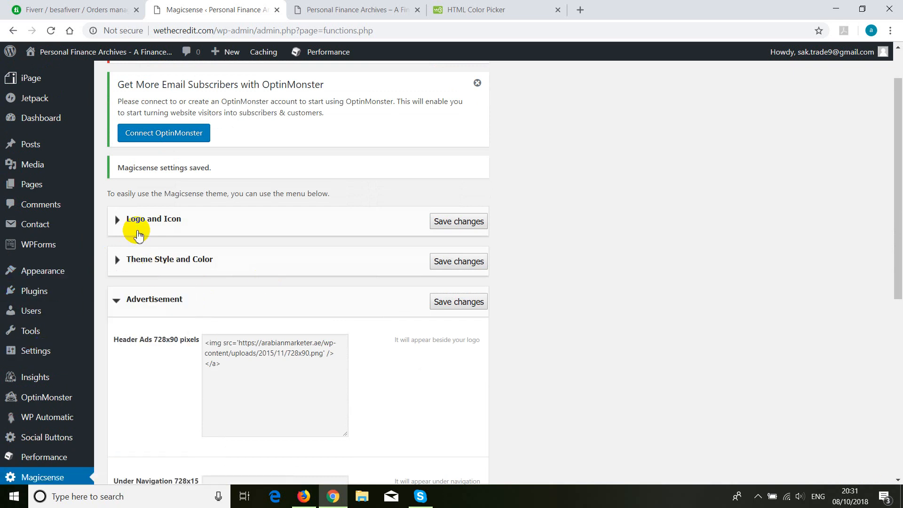
pyautogui.scroll(2, 589, 250)
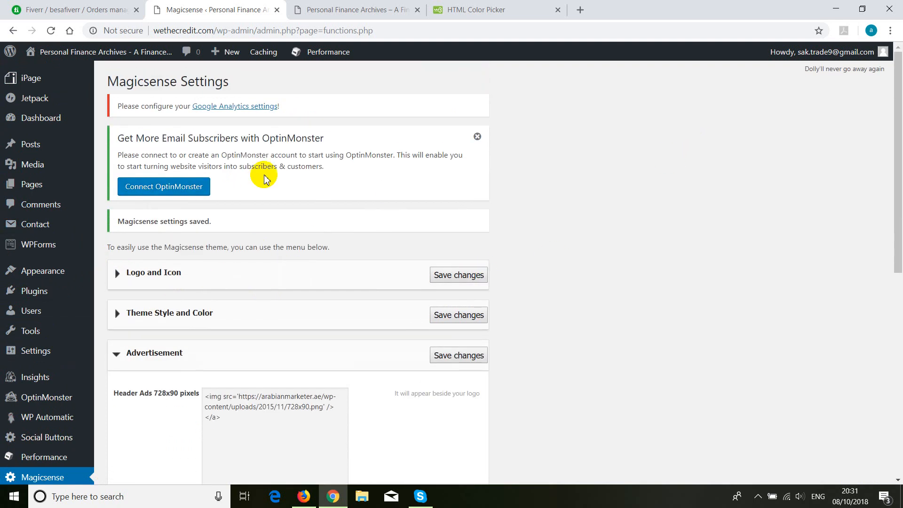
# - Check the Fiverr order page and the blog homepage, and open the WordPress Menus page from the Magicsense settings
pyautogui.click(54, 10)
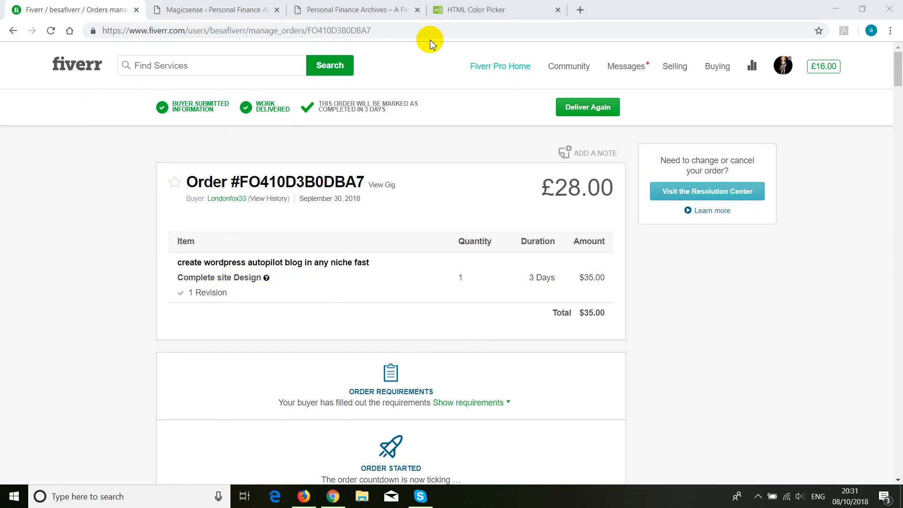
pyautogui.click(301, 10)
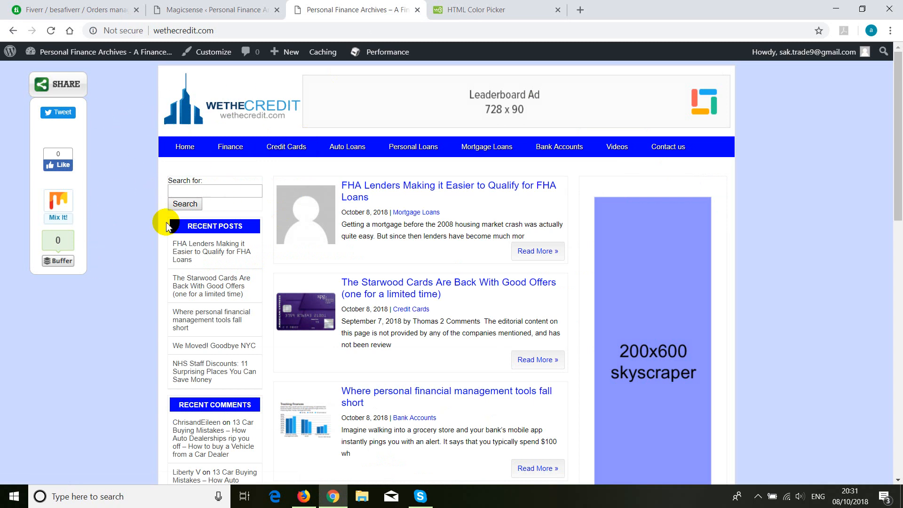
pyautogui.click(232, 10)
pyautogui.click(38, 275)
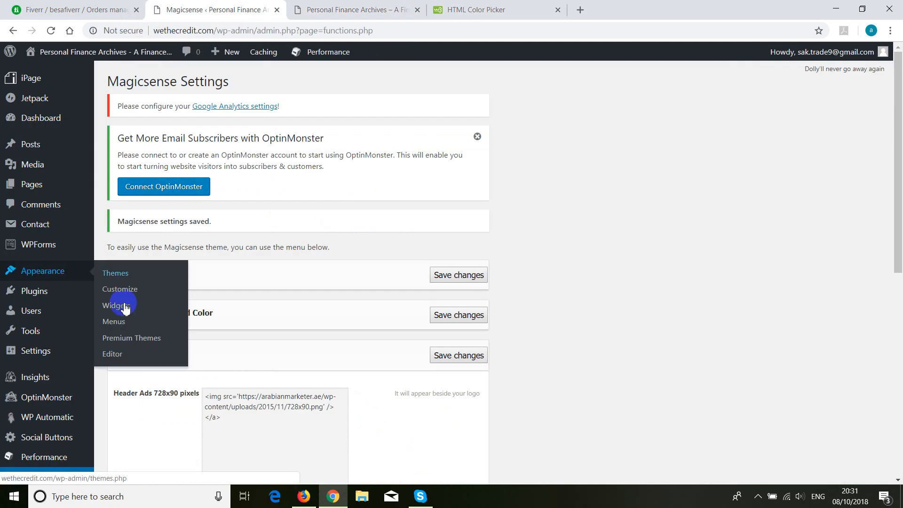
pyautogui.click(114, 323)
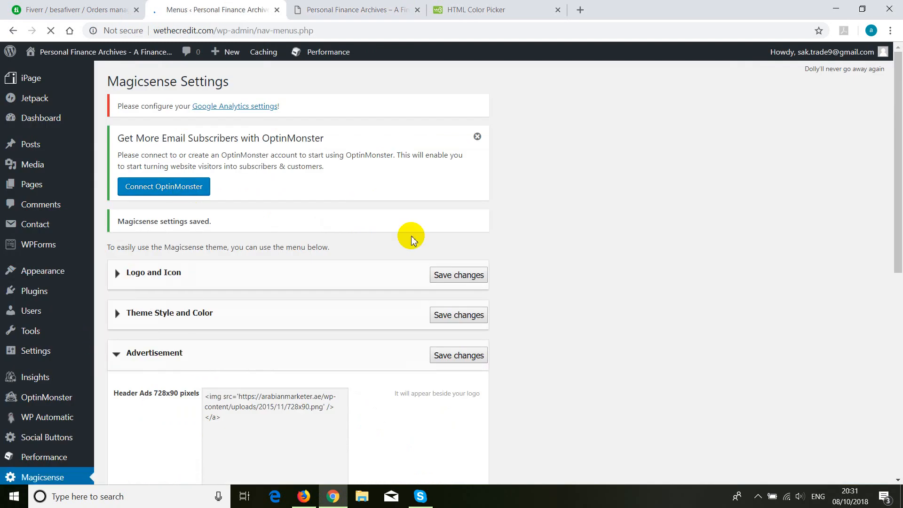
# - Review the nav menu's structure and Top Menu display location, and compare them with the live blog page
pyautogui.scroll(-4, 389, 243)
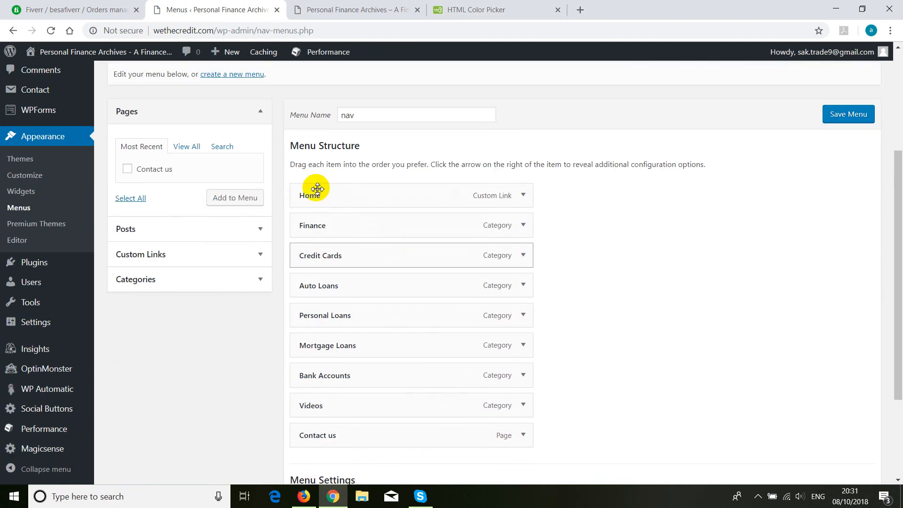
pyautogui.scroll(-1, 526, 387)
pyautogui.scroll(-2, 526, 386)
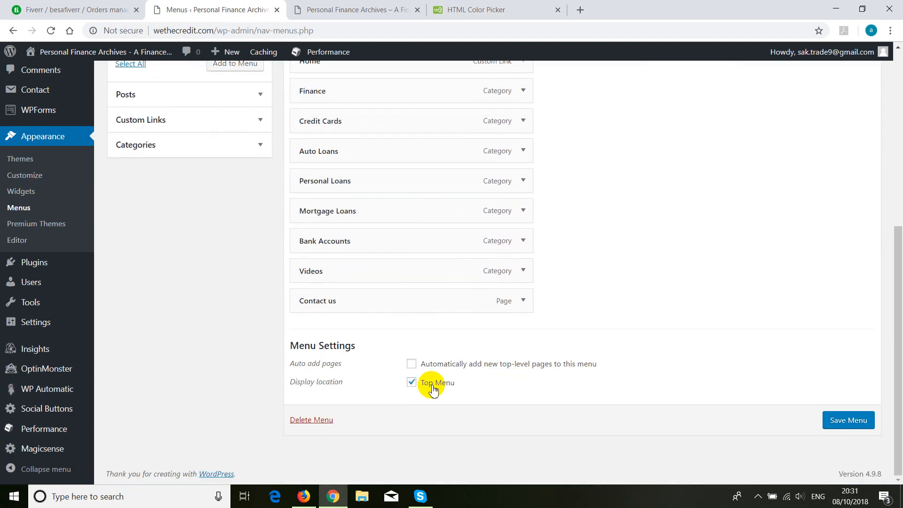
pyautogui.click(318, 11)
pyautogui.hotkey('ctrl', 'shift', 'Tab')
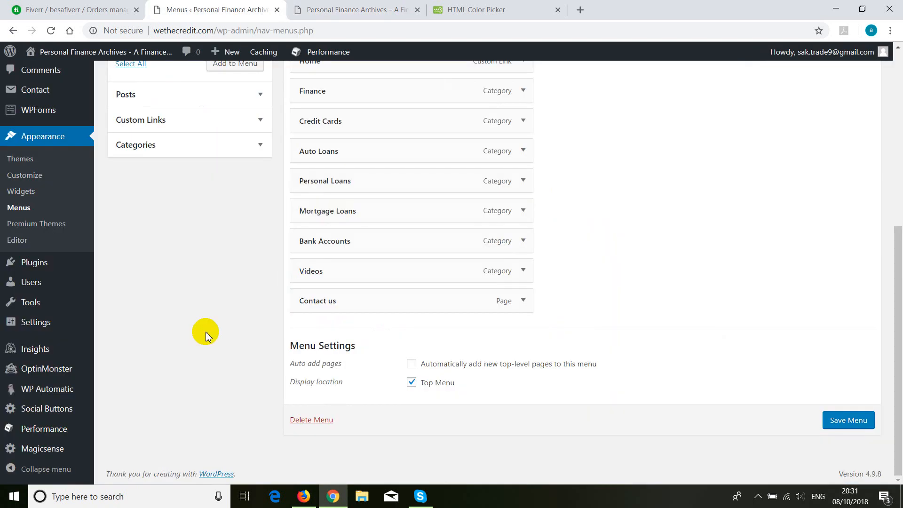
# - Look through the Custom Links, Categories and Pages sources available for adding items to the nav menu
pyautogui.scroll(3, 148, 323)
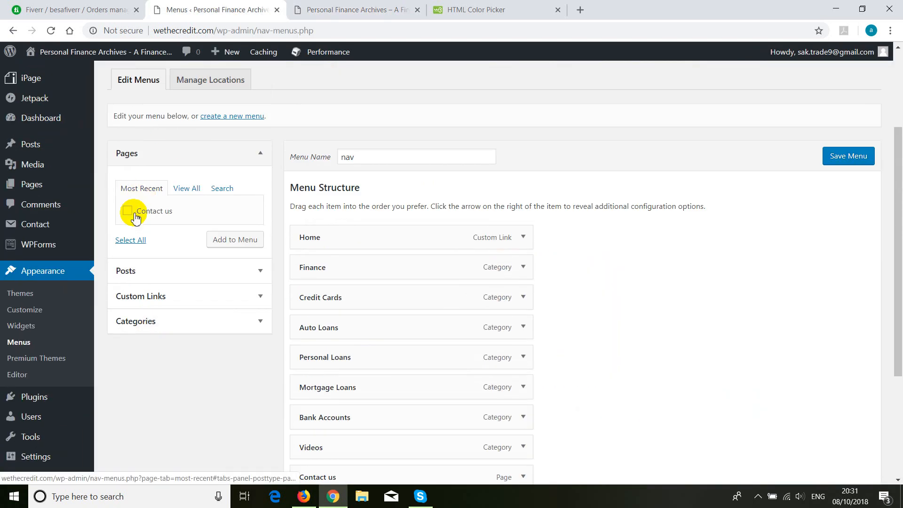
pyautogui.click(130, 303)
pyautogui.tripleClick(189, 243)
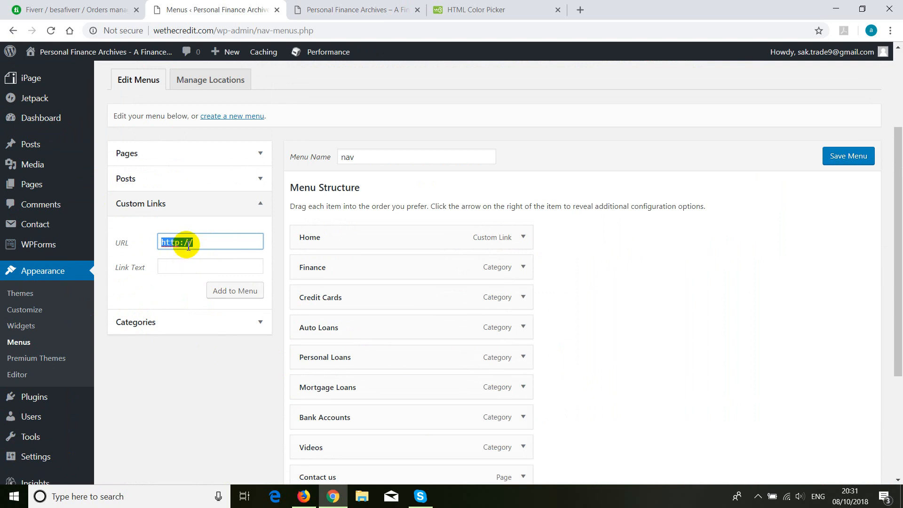
pyautogui.click(139, 323)
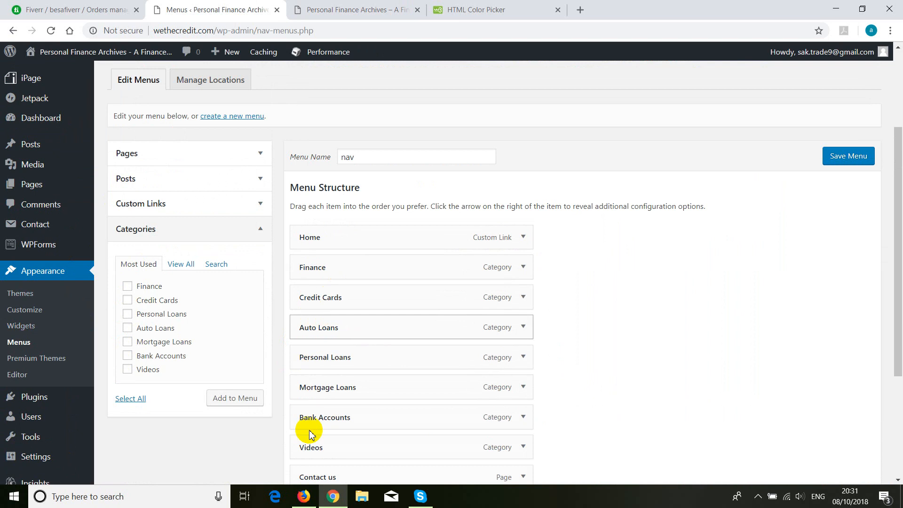
pyautogui.click(132, 154)
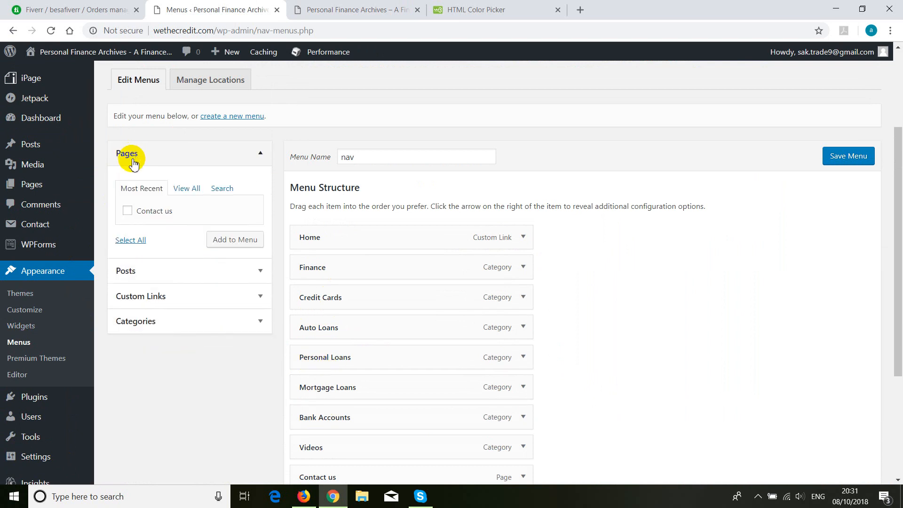
# - List all pages available for the nav menu and select Home and Contact us
pyautogui.moveTo(33, 191)
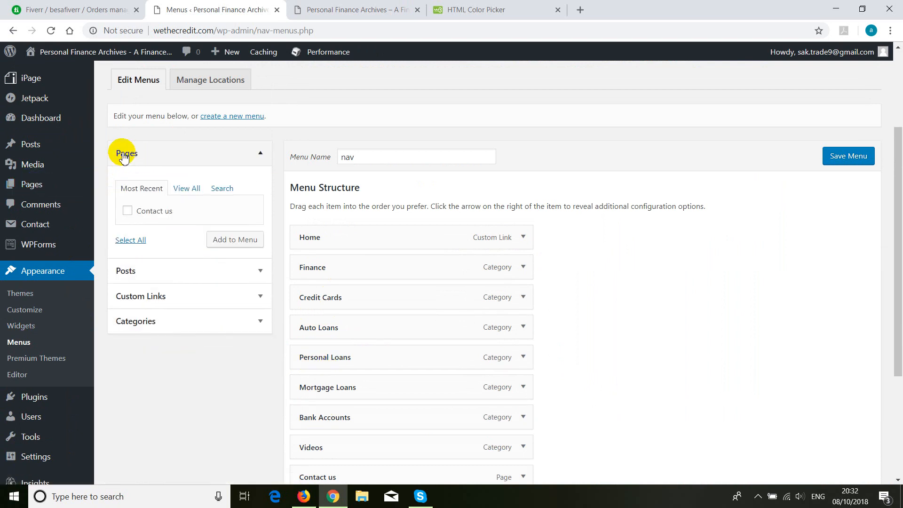
pyautogui.click(186, 188)
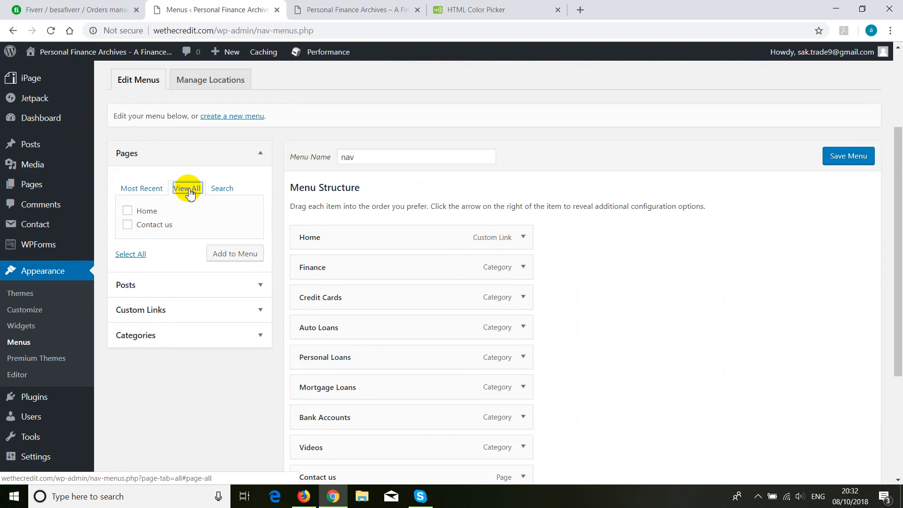
pyautogui.click(127, 225)
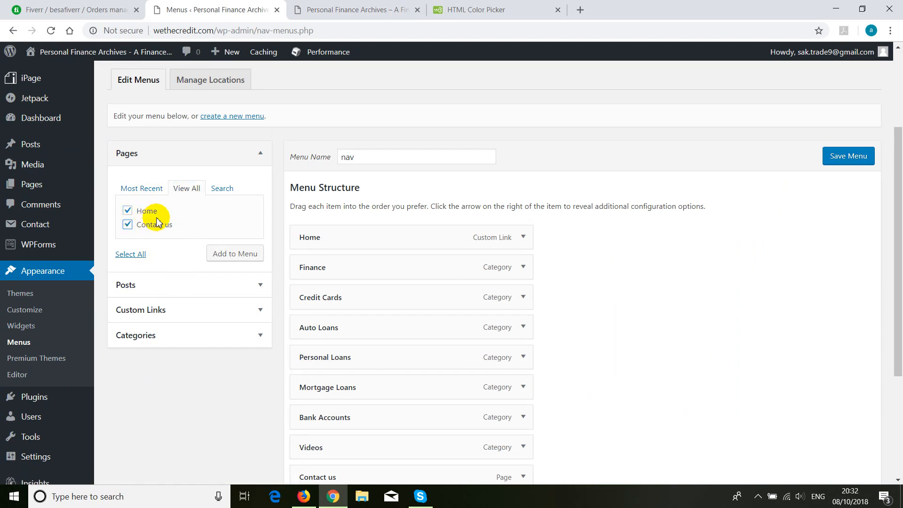
# - Select the recent post "Where personal financial management tools fall short" as a menu item candidate and demonstrate repositioning the Videos item
pyautogui.click(125, 285)
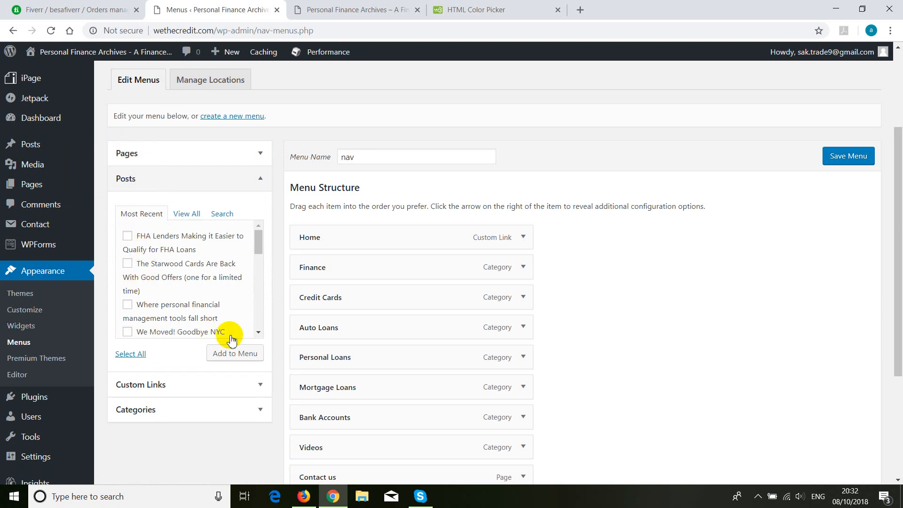
pyautogui.click(127, 304)
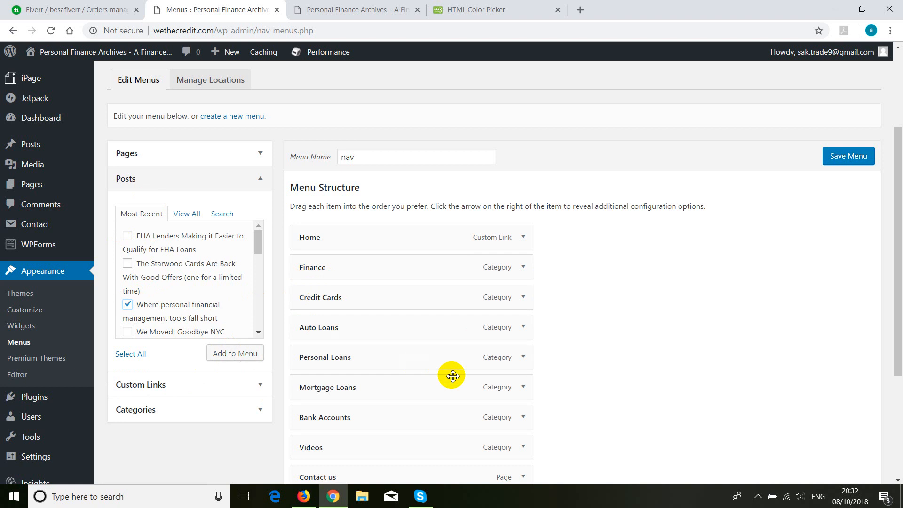
pyautogui.moveTo(340, 440)
pyautogui.mouseDown()
pyautogui.moveTo(330, 300)
pyautogui.moveTo(327, 313)
pyautogui.moveTo(333, 447)
pyautogui.moveTo(339, 275)
pyautogui.moveTo(338, 447)
pyautogui.mouseUp()
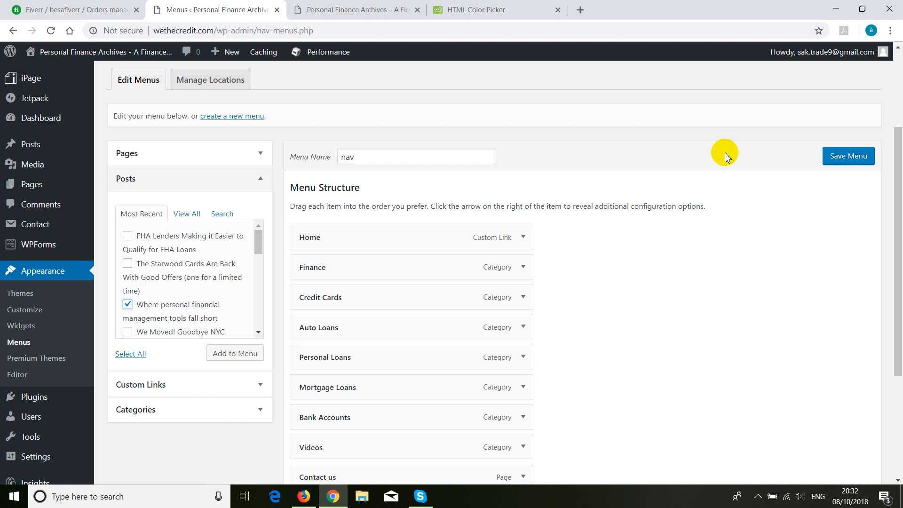
# - Switch to Firefox to view the Fiverr seller profile and its active gigs
pyautogui.click(304, 496)
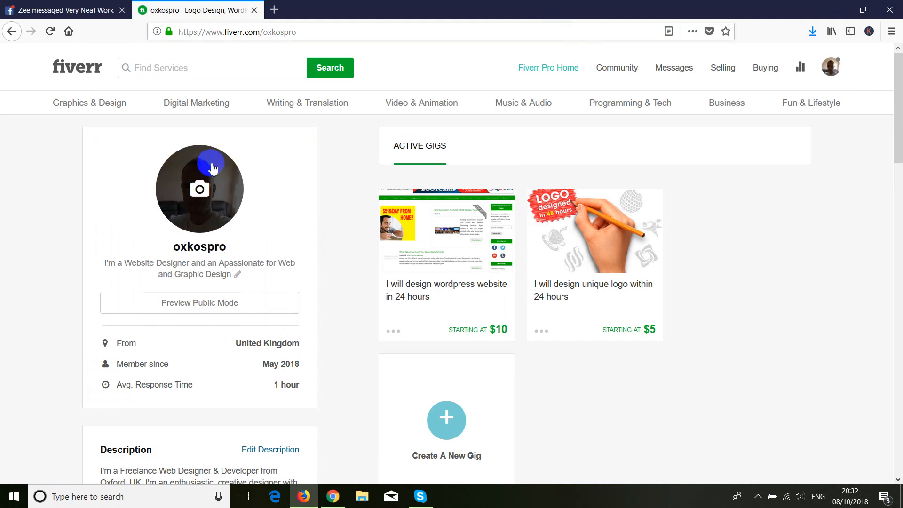